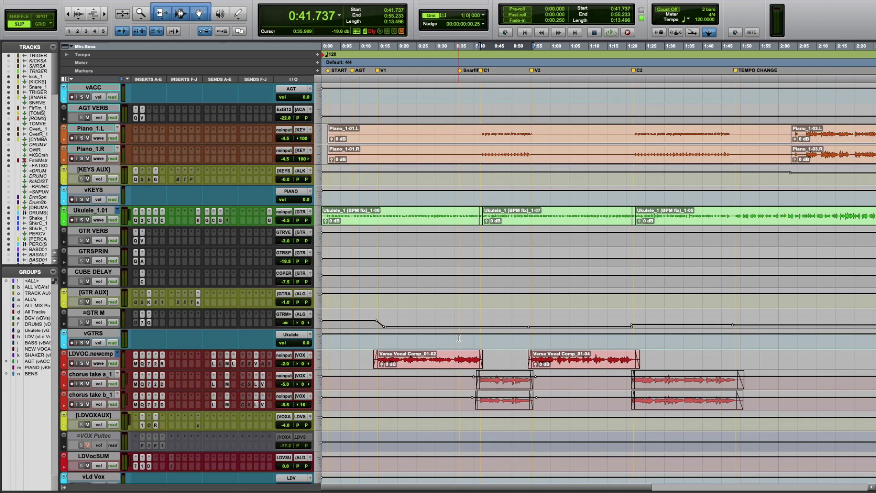
Step: Play the selected first-chorus range with the two rhythm guitar tracks in view
{"action": "scroll", "coordinate": [497, 280], "scroll_direction": "up", "scroll_amount": 10}
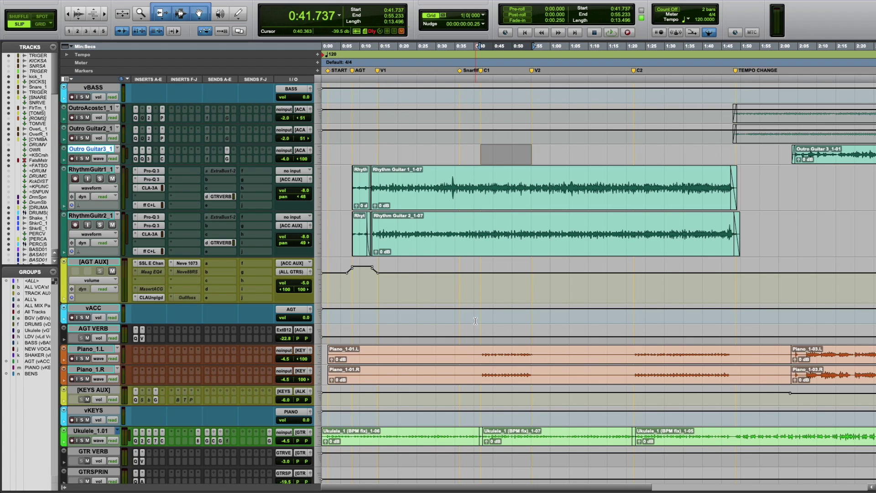
{"action": "key", "text": "space"}
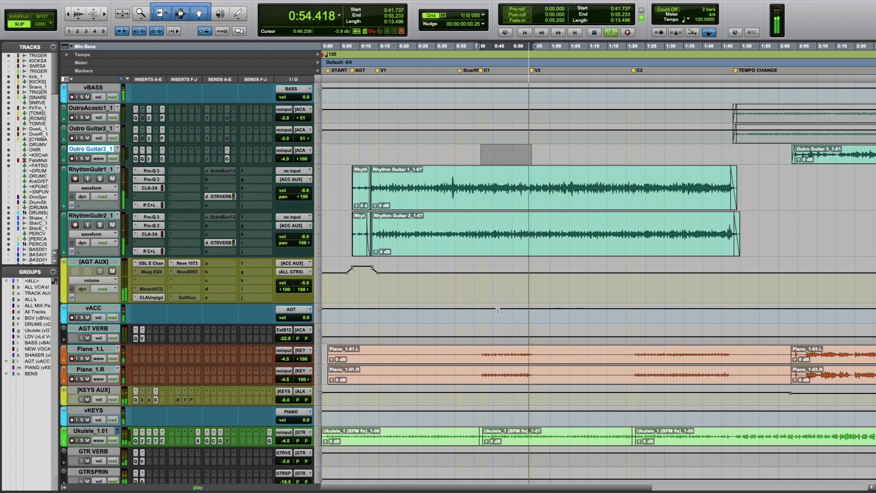
{"action": "key", "text": "space"}
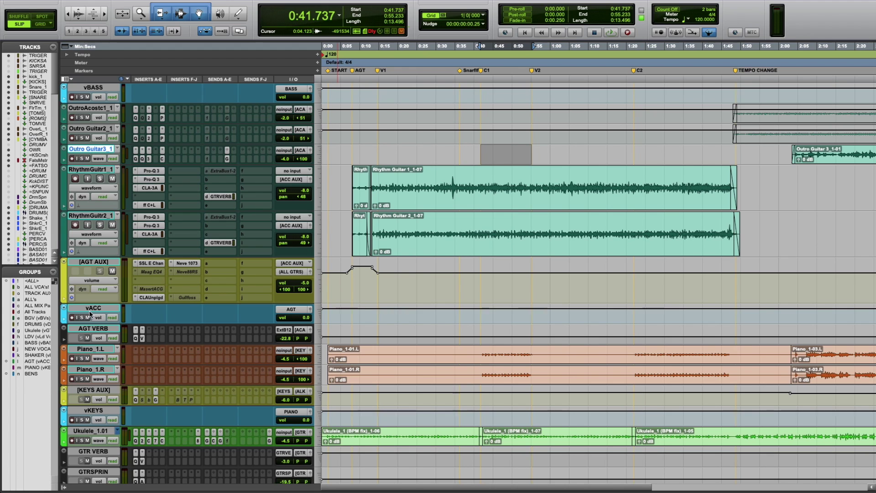
Step: Bypass both Pro-Q 3 inserts on RhythmGuitr1 and RhythmGuitr2
{"action": "left_click", "coordinate": [154, 175]}
{"action": "left_click", "coordinate": [155, 181], "text": "shift"}
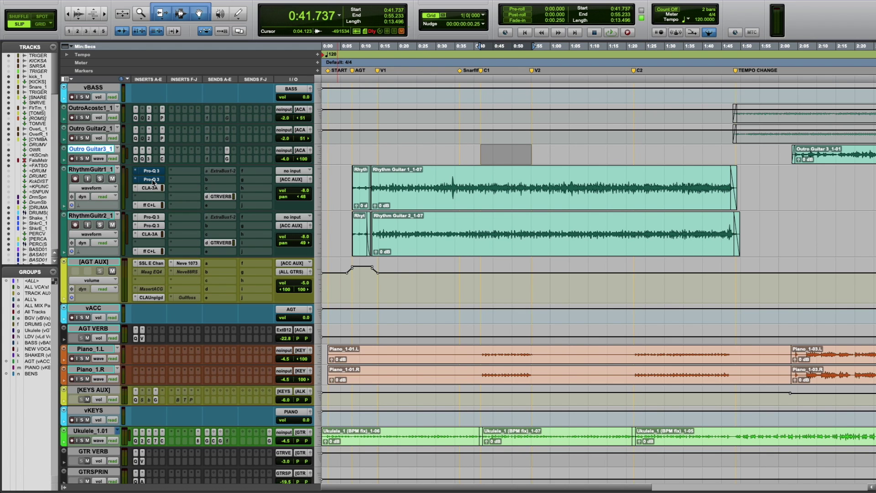
{"action": "left_click", "coordinate": [146, 218], "text": "super"}
{"action": "left_click", "coordinate": [146, 226], "text": "super"}
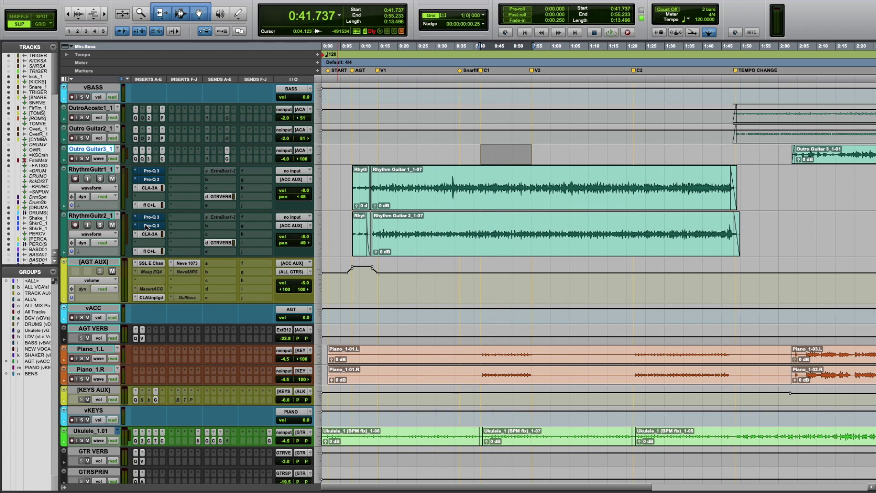
Step: Open the first Pro-Q 3 on RhythmGuitr1, set its display range to 12 dB, and examine the low-cut and the two notch bands
{"action": "left_click", "coordinate": [152, 172]}
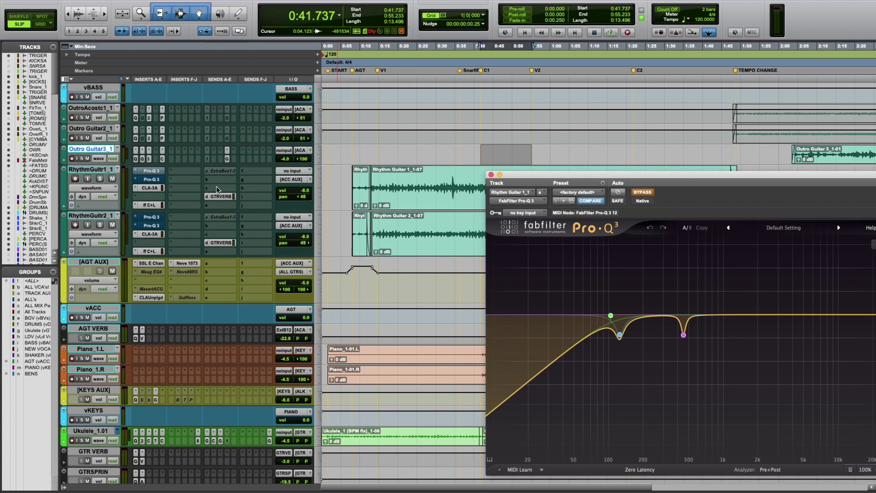
{"action": "left_click_drag", "start_coordinate": [569, 171], "coordinate": [510, 111]}
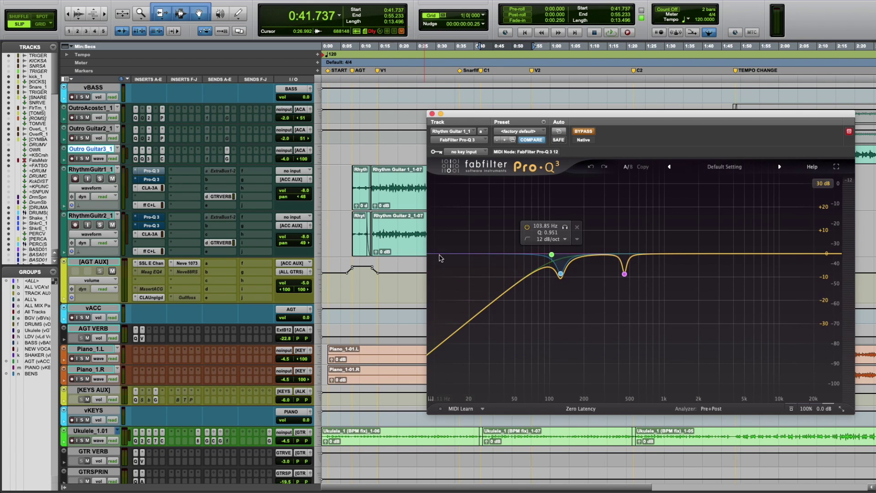
{"action": "mouse_move", "coordinate": [561, 276]}
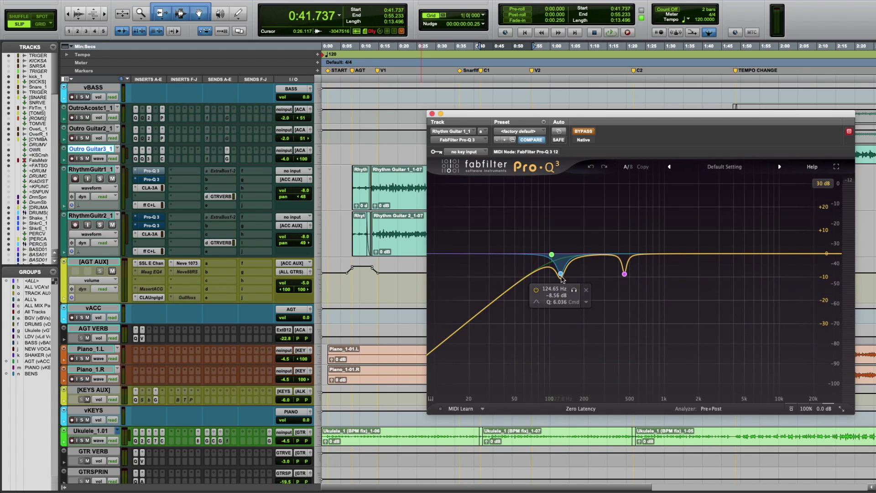
{"action": "left_click", "coordinate": [823, 183]}
{"action": "left_click", "coordinate": [820, 213]}
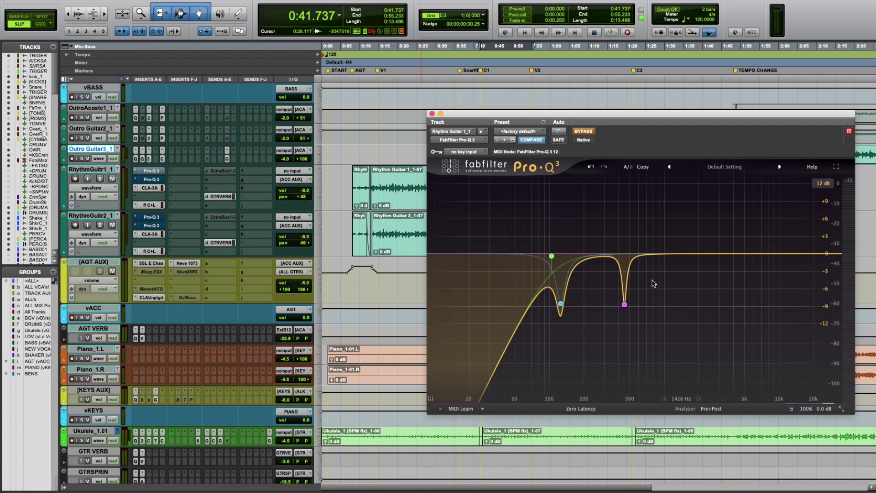
{"action": "mouse_move", "coordinate": [556, 324]}
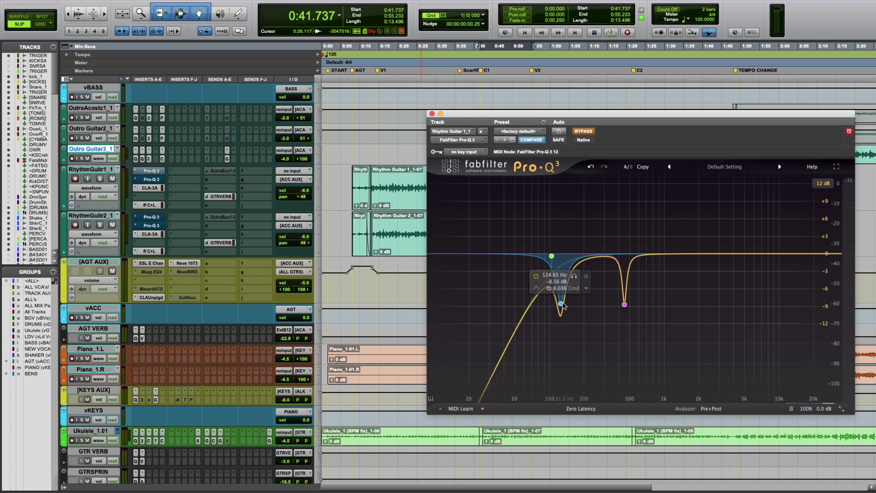
{"action": "mouse_move", "coordinate": [629, 320]}
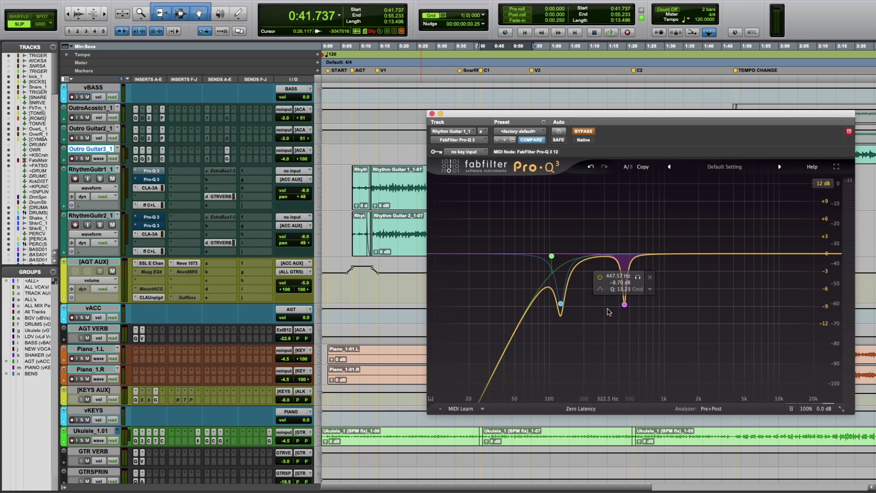
{"action": "mouse_move", "coordinate": [548, 304]}
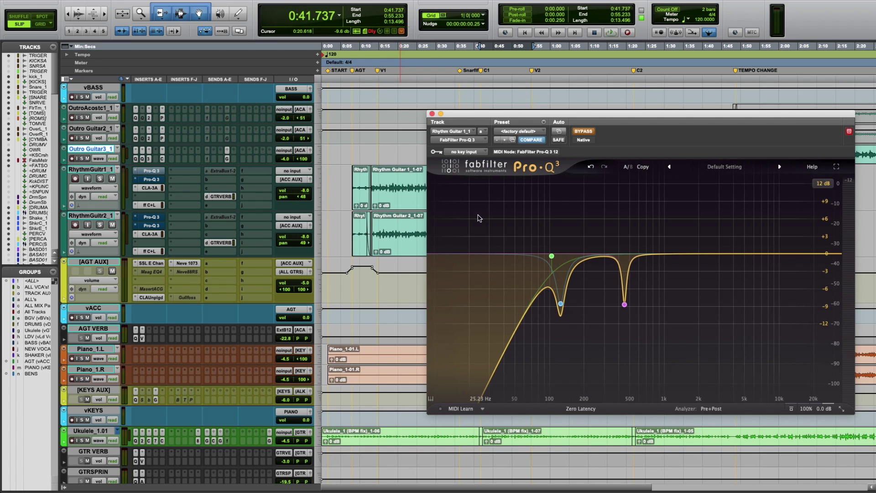
Step: Inspect the EQ curve of the second Pro-Q 3 on RhythmGuitr1 and close the plug-in
{"action": "left_click", "coordinate": [154, 181]}
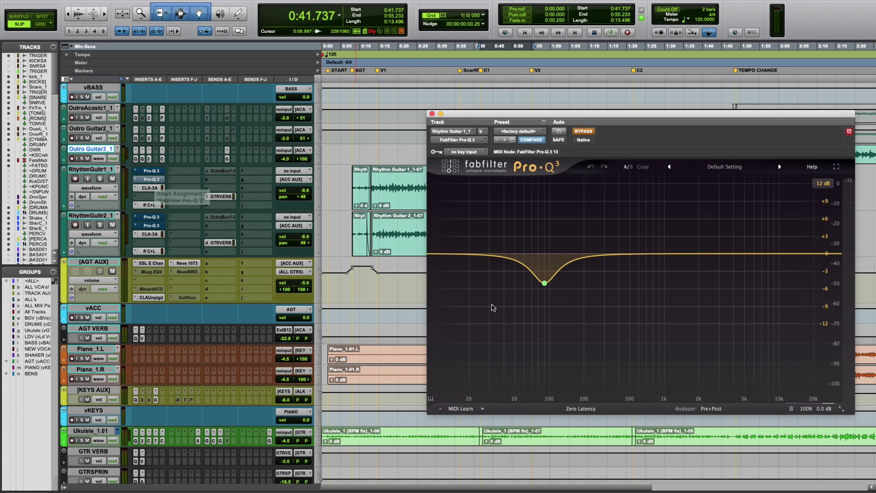
{"action": "mouse_move", "coordinate": [494, 307]}
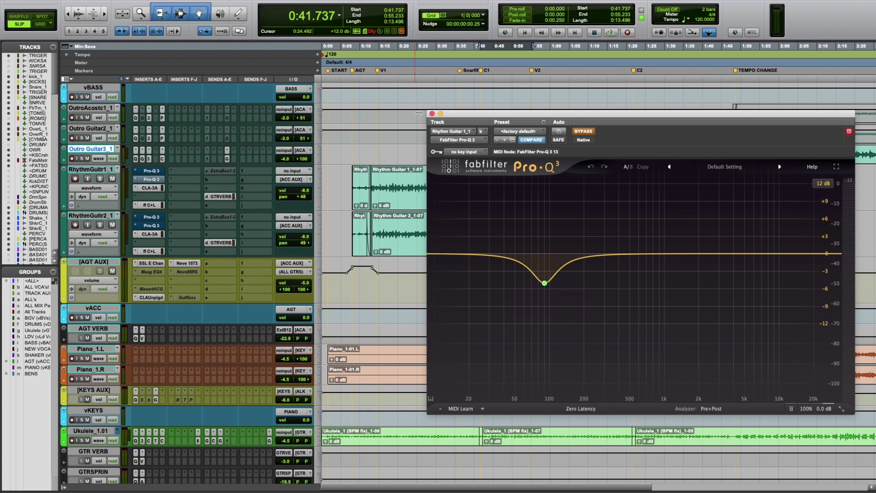
{"action": "left_click", "coordinate": [432, 113]}
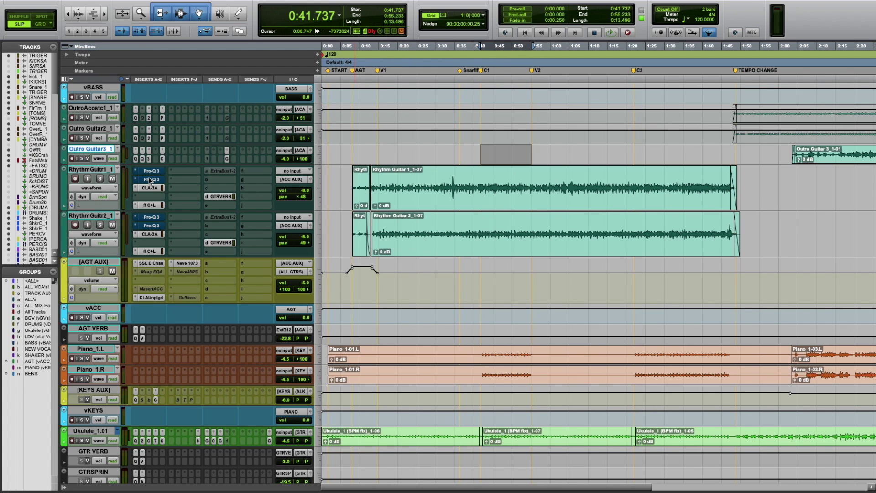
Step: Review the CLA-3A and d3 Compressor/Limiter settings on RhythmGuitr1, closing each plug-in after viewing
{"action": "left_click", "coordinate": [150, 189]}
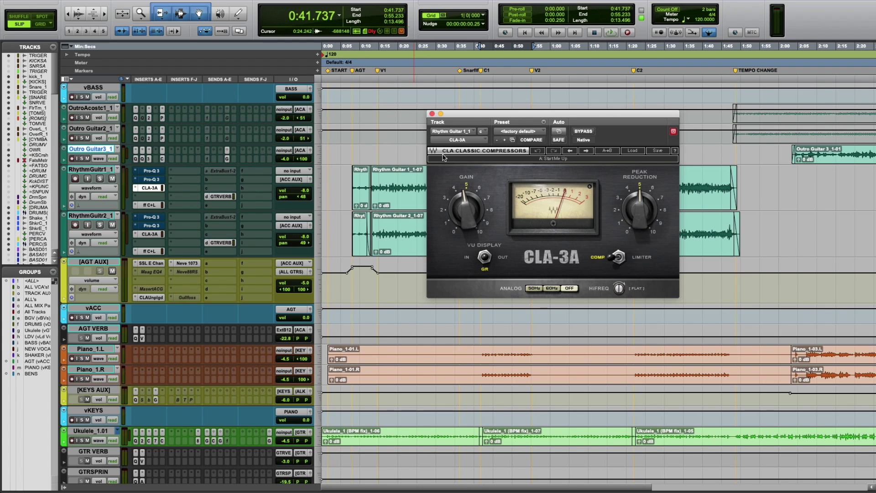
{"action": "left_click", "coordinate": [432, 113]}
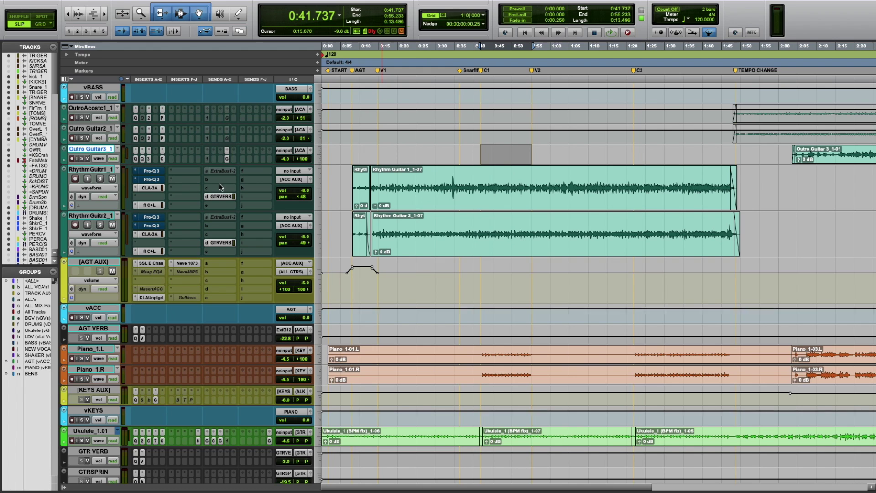
{"action": "left_click", "coordinate": [156, 206]}
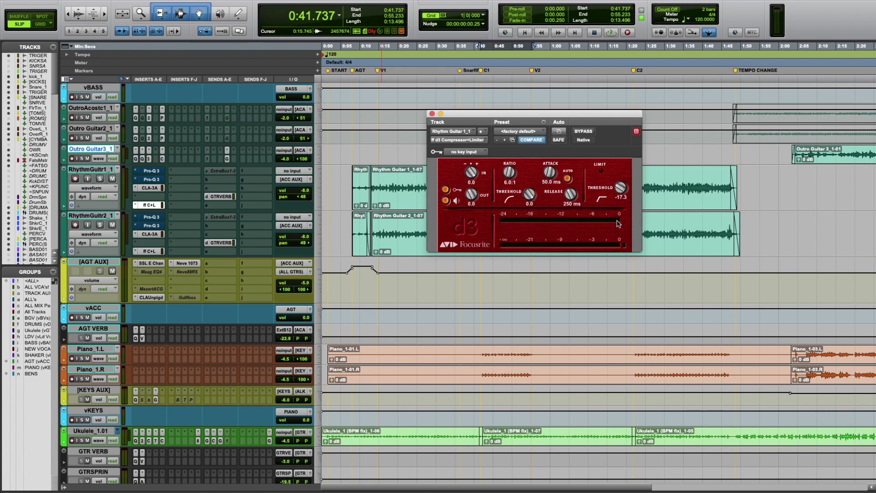
{"action": "left_click", "coordinate": [433, 114]}
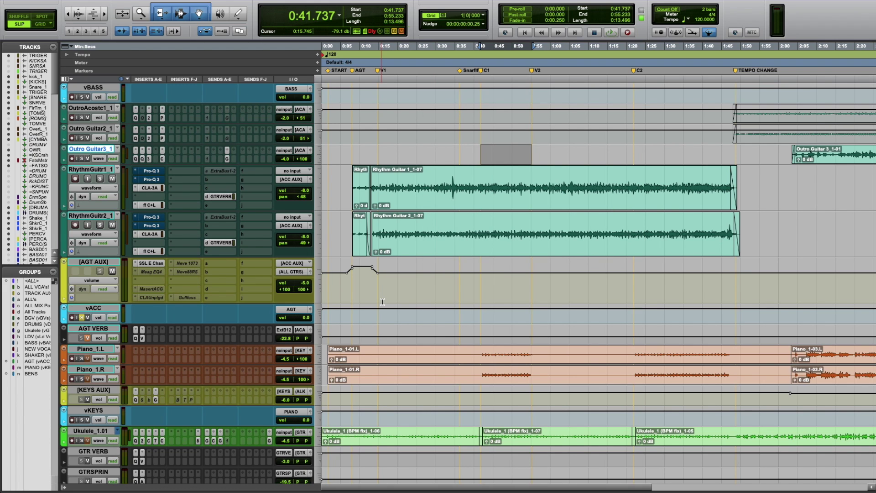
Step: Play the first chorus with the guitar EQs disabled
{"action": "key", "text": "space"}
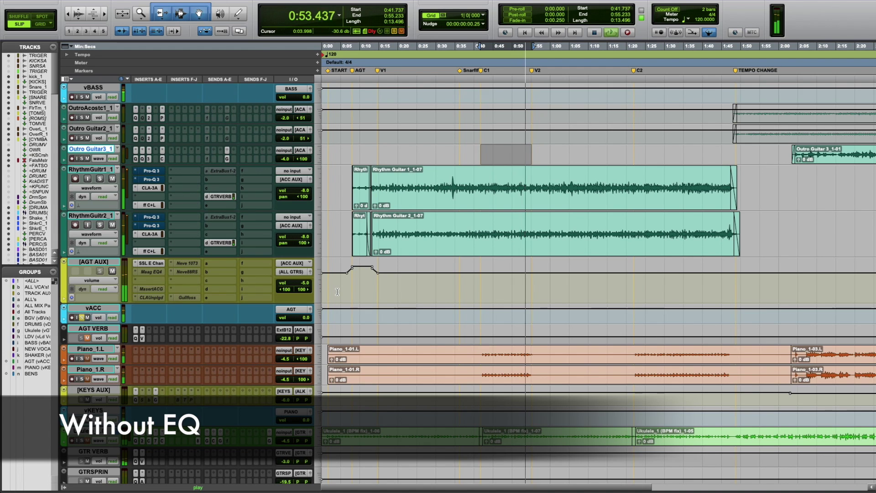
{"action": "key", "text": "space"}
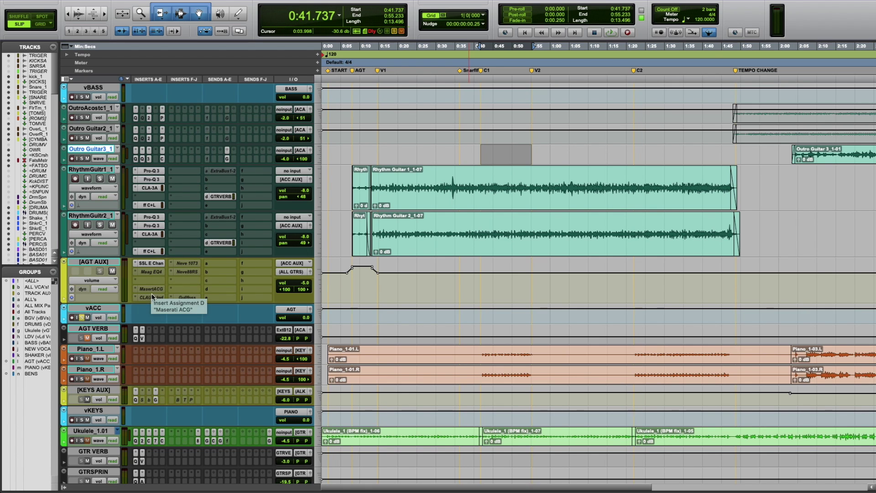
Step: Open the SSL E Channel Strip on AGT AUX, activate the Neve 1073 insert, and play the chorus with EQ
{"action": "left_click", "coordinate": [155, 263]}
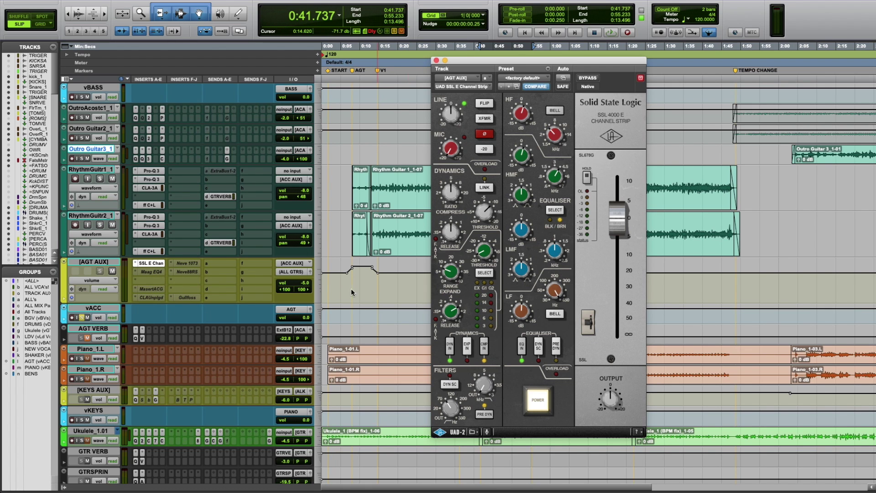
{"action": "left_click", "coordinate": [186, 264], "text": "ctrl+super"}
{"action": "key", "text": "space"}
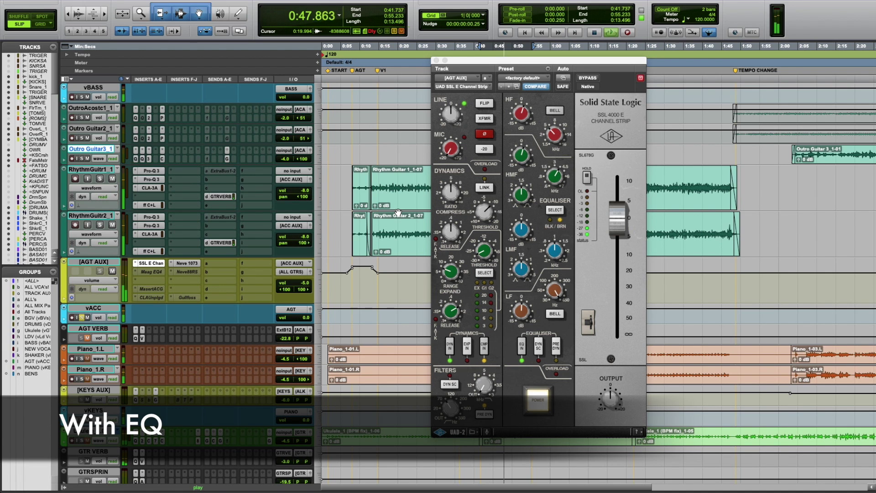
{"action": "left_click_drag", "start_coordinate": [529, 62], "coordinate": [650, 42]}
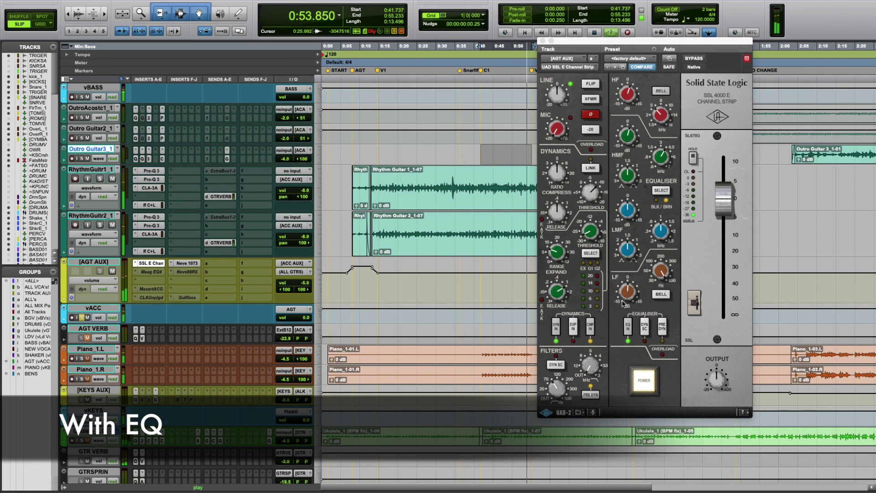
{"action": "key", "text": "space"}
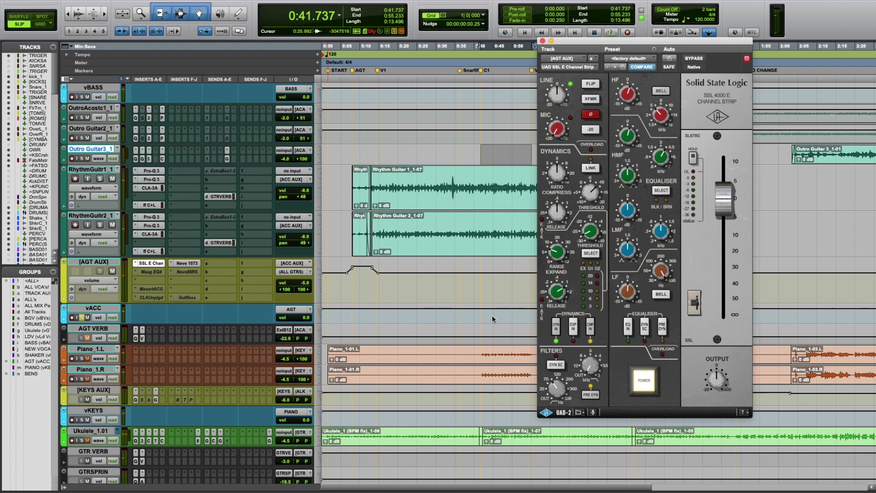
Step: Deactivate the Neve 1073 on AGT AUX and the Pro-Q 3 inserts on both rhythm guitars, and play the chorus without EQ
{"action": "left_click", "coordinate": [184, 263], "text": "ctrl+super"}
{"action": "left_click", "coordinate": [150, 225], "text": "ctrl+super"}
{"action": "left_click", "coordinate": [150, 217], "text": "ctrl+super"}
{"action": "left_click", "coordinate": [150, 170], "text": "ctrl+super"}
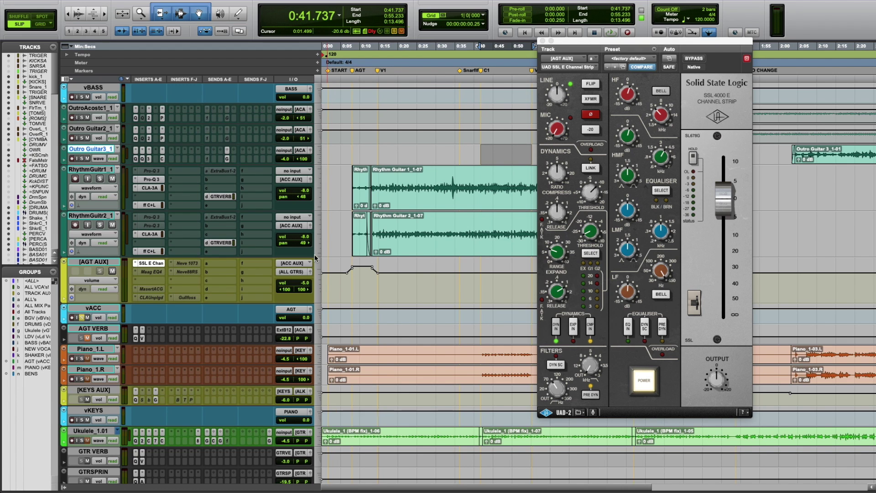
{"action": "key", "text": "space"}
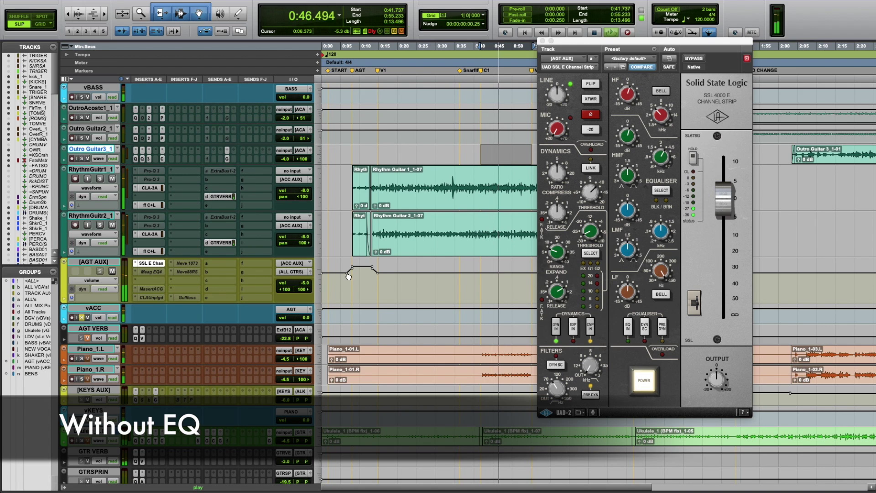
{"action": "key", "text": "space"}
Step: Reactivate the Pro-Q 3 inserts on both rhythm guitars and the Neve 1073 on AGT AUX, and play the chorus with EQ
{"action": "left_click", "coordinate": [155, 171], "text": "ctrl+super"}
{"action": "left_click", "coordinate": [155, 179], "text": "ctrl+super"}
{"action": "left_click", "coordinate": [157, 217], "text": "ctrl+super"}
{"action": "left_click", "coordinate": [157, 226], "text": "ctrl+super"}
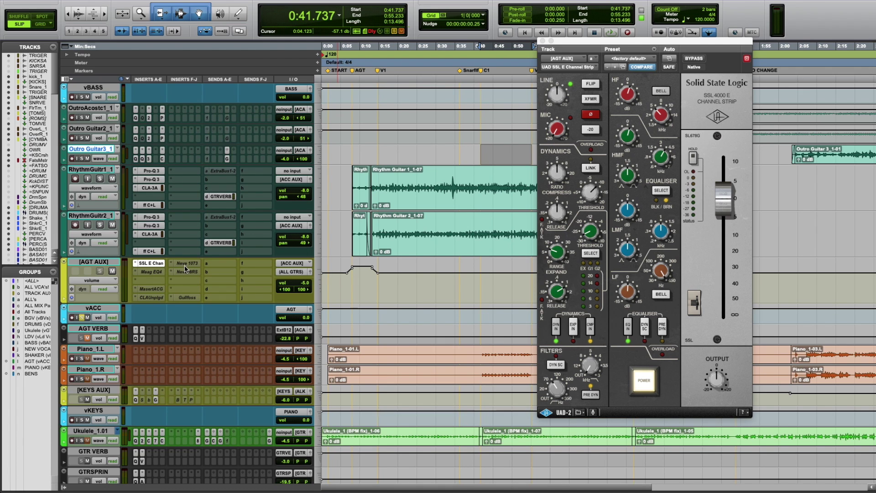
{"action": "left_click", "coordinate": [185, 265], "text": "ctrl+super"}
{"action": "left_click", "coordinate": [184, 271], "text": "ctrl+super"}
{"action": "key", "text": "space"}
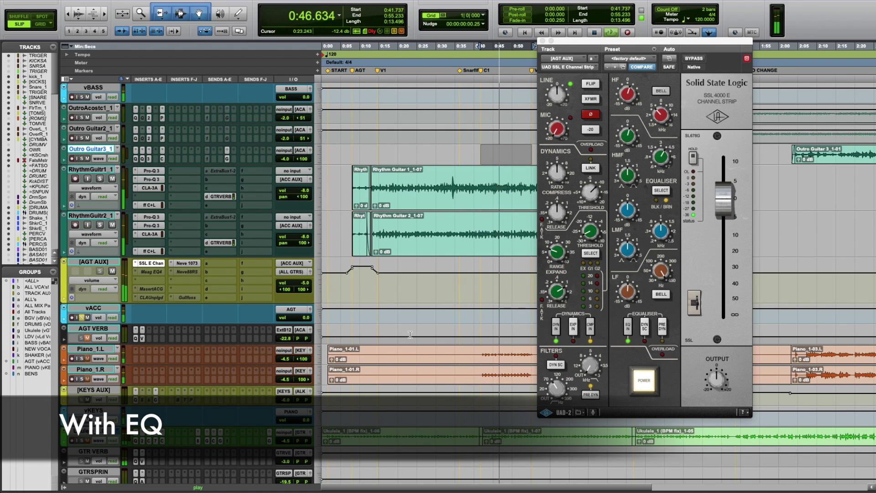
{"action": "key", "text": "space"}
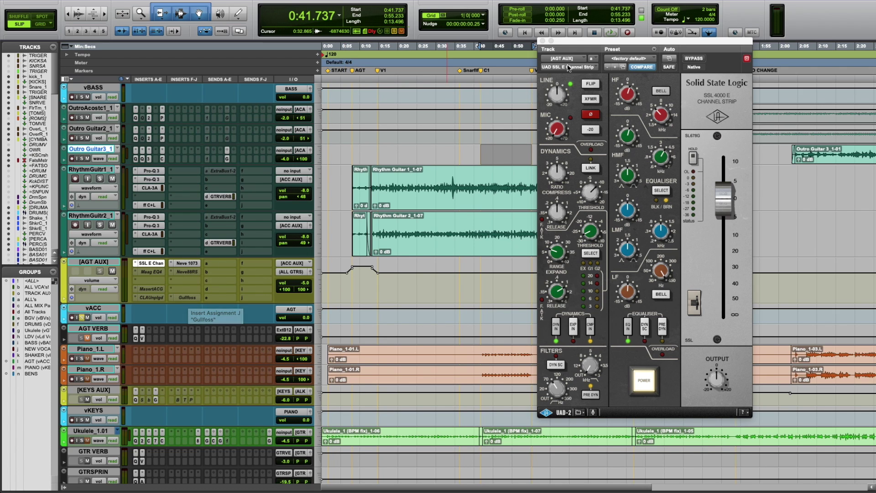
Step: Switch off the SSL channel strip's equaliser and bypass the rhythm guitars' Pro-Q 3 inserts and the AGT AUX Neve 1073
{"action": "left_click", "coordinate": [628, 329]}
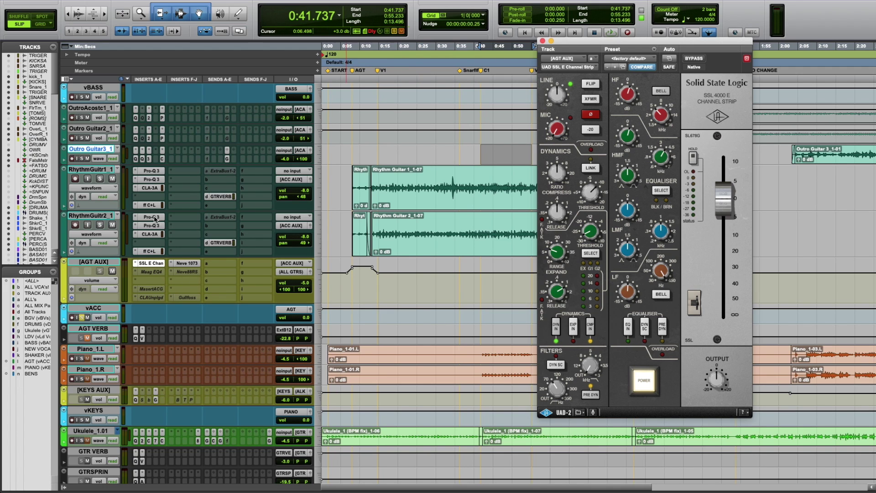
{"action": "mouse_move", "coordinate": [155, 226]}
{"action": "left_mouse_down"}
{"action": "mouse_move", "coordinate": [159, 181]}
{"action": "mouse_move", "coordinate": [188, 294]}
{"action": "mouse_move", "coordinate": [168, 270]}
{"action": "mouse_move", "coordinate": [187, 287]}
{"action": "left_mouse_up"}
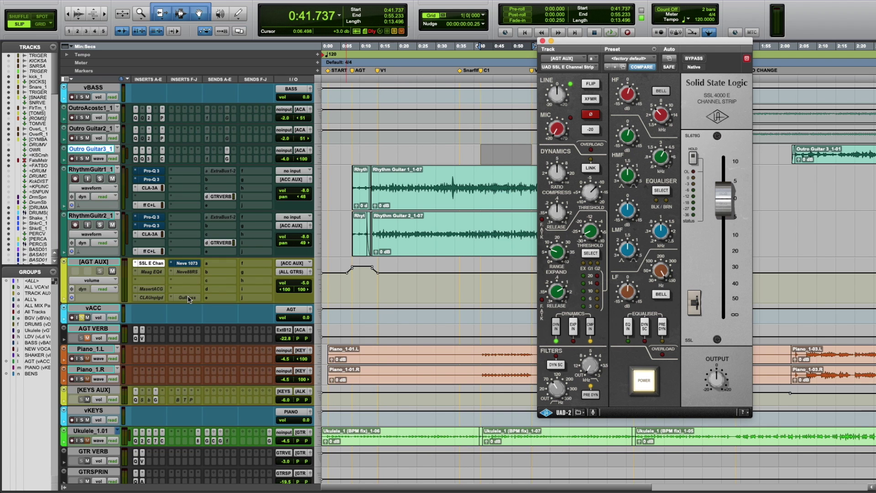
Step: Activate and open the Gullfoss insert on AGT AUX, and reposition its window beside the insert columns
{"action": "left_click", "coordinate": [189, 298]}
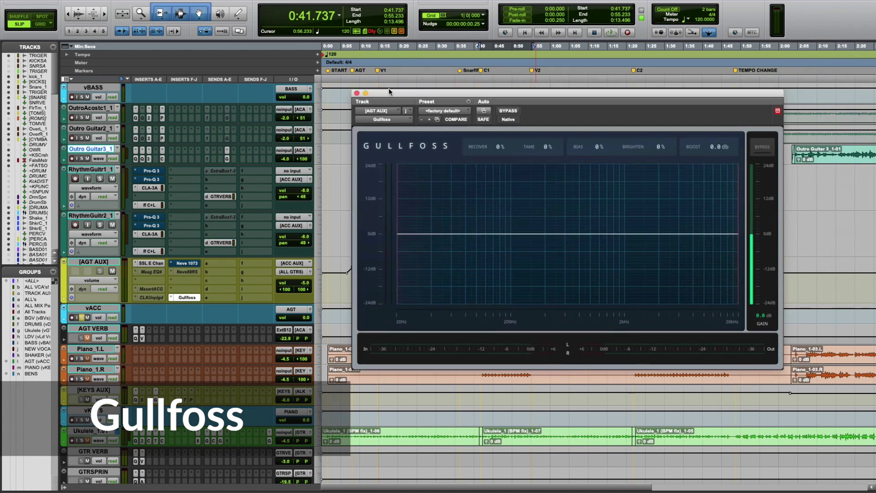
{"action": "left_click_drag", "start_coordinate": [559, 94], "coordinate": [533, 93]}
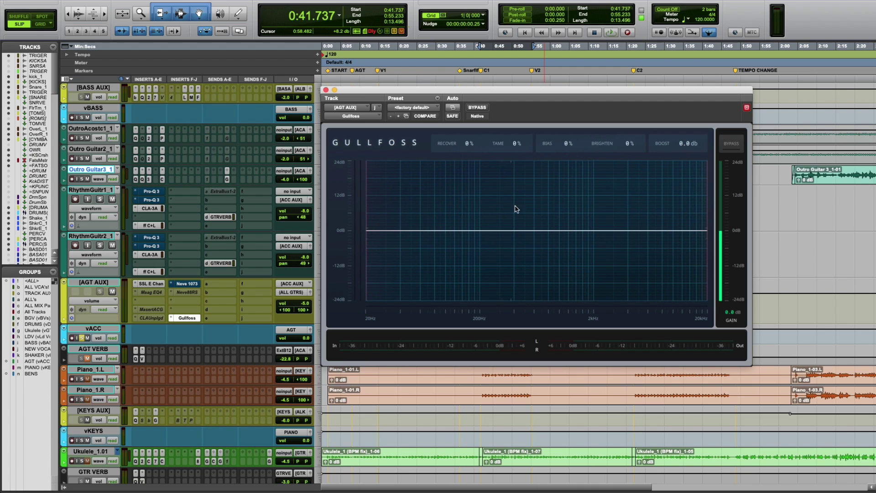
{"action": "left_click_drag", "start_coordinate": [531, 90], "coordinate": [533, 86]}
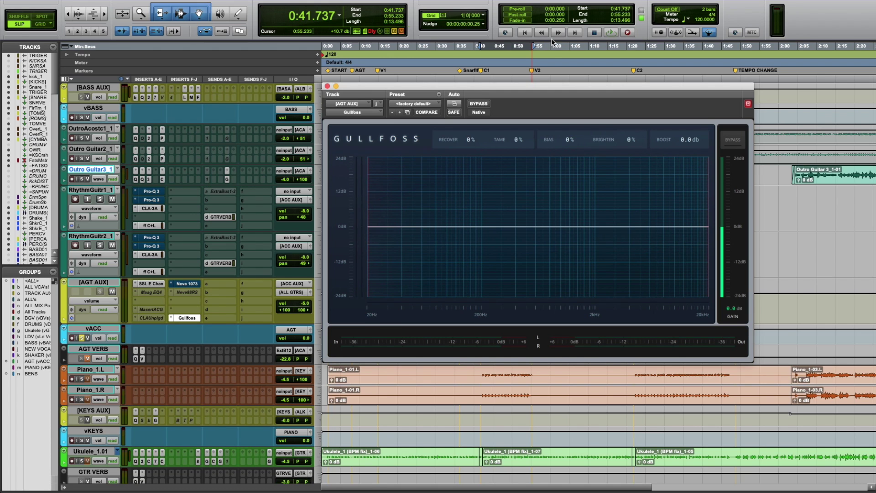
Step: Move the Gullfoss window away from the track controls and play the chorus with its settings at zero
{"action": "left_click_drag", "start_coordinate": [548, 87], "coordinate": [547, 88]}
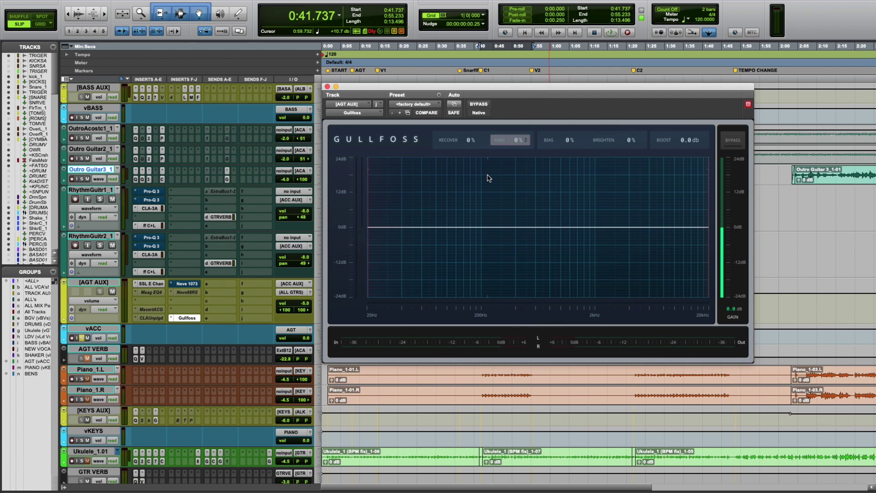
{"action": "left_click_drag", "start_coordinate": [480, 94], "coordinate": [486, 136]}
{"action": "left_click_drag", "start_coordinate": [591, 172], "coordinate": [545, 132]}
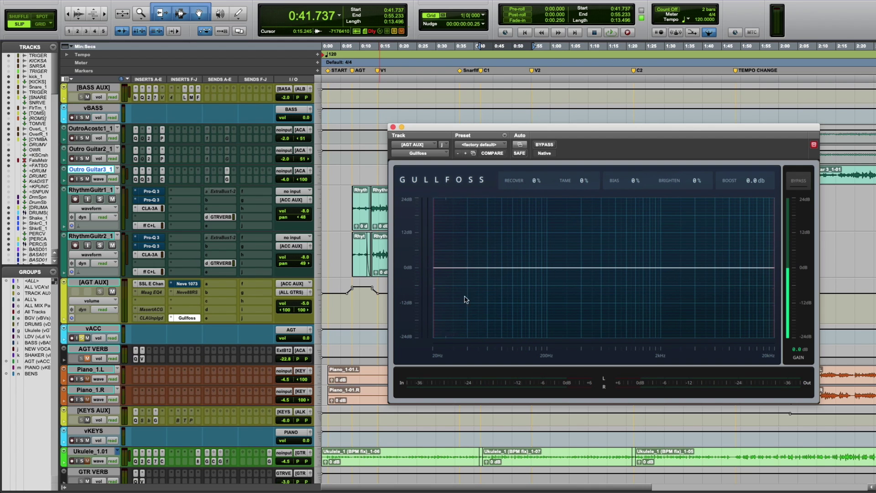
{"action": "key", "text": "space"}
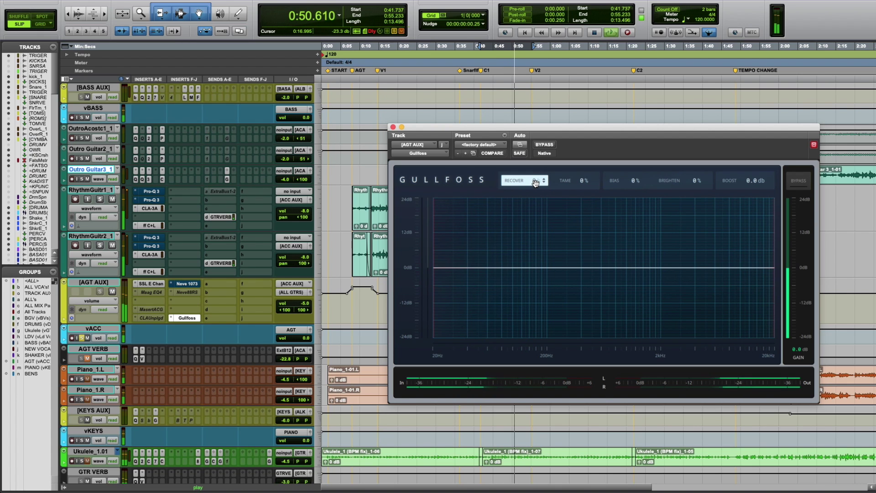
{"action": "mouse_move", "coordinate": [536, 182]}
{"action": "left_mouse_down"}
{"action": "mouse_move", "coordinate": [536, 122]}
{"action": "mouse_move", "coordinate": [536, 167]}
{"action": "left_mouse_up"}
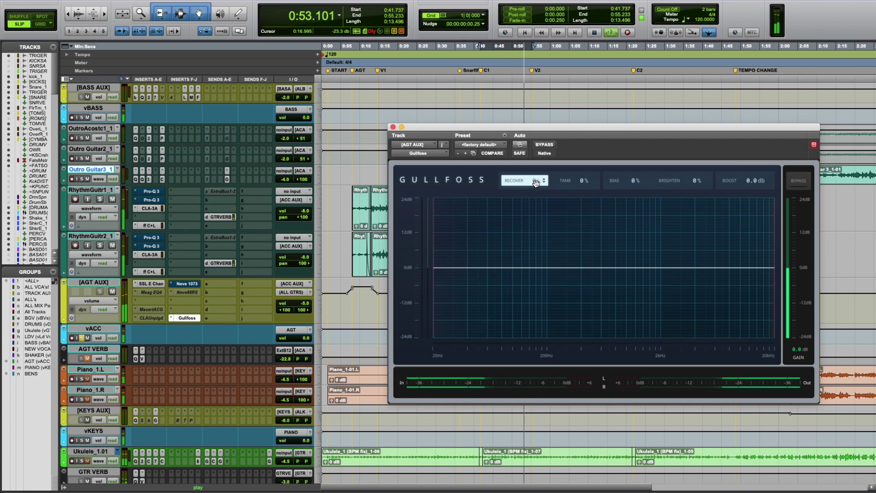
{"action": "left_click_drag", "start_coordinate": [580, 185], "coordinate": [580, 150]}
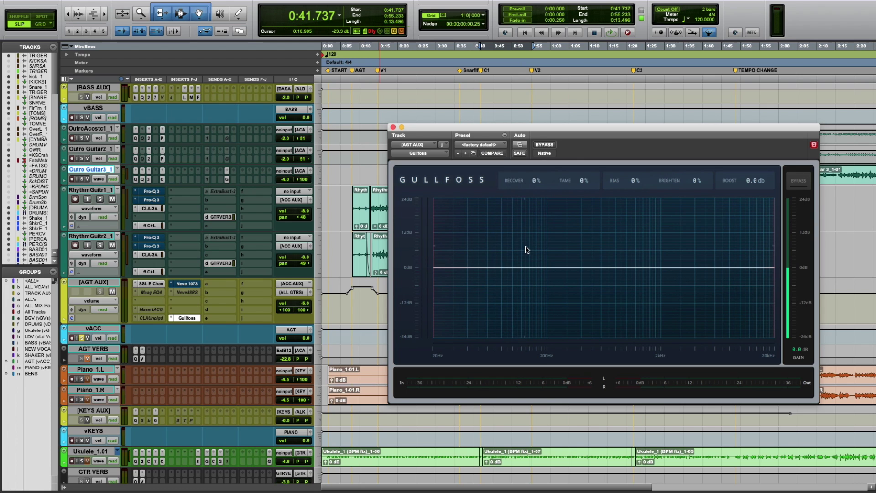
Step: Inspect the EQ curves in both bypassed Pro-Q 3 inserts on Rhythm Guitar 1, and close the plug-in window
{"action": "left_click", "coordinate": [151, 199]}
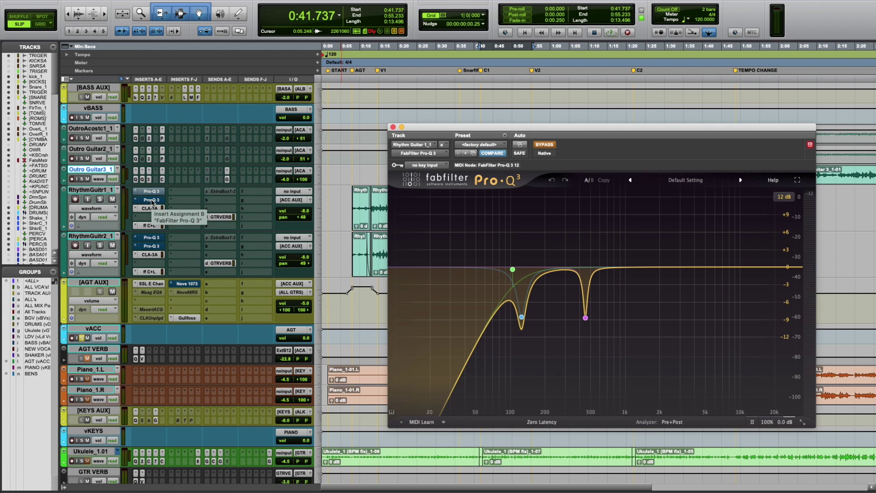
{"action": "mouse_move", "coordinate": [589, 328]}
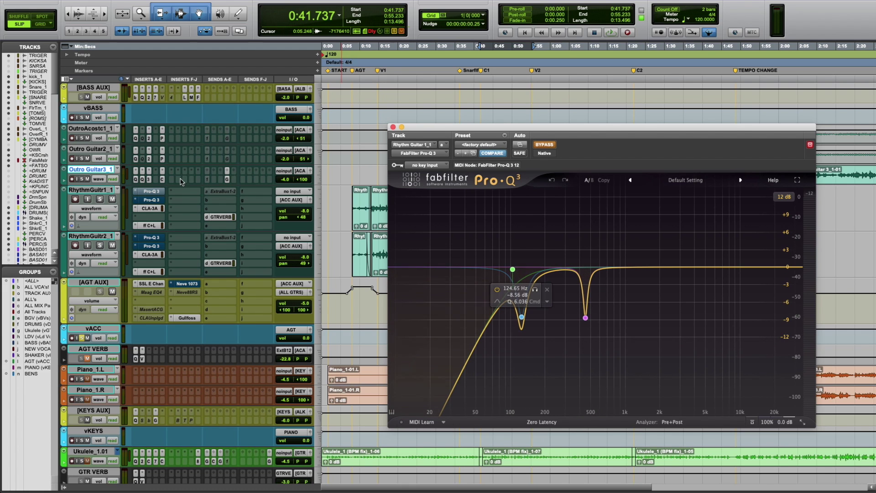
{"action": "left_click", "coordinate": [142, 201]}
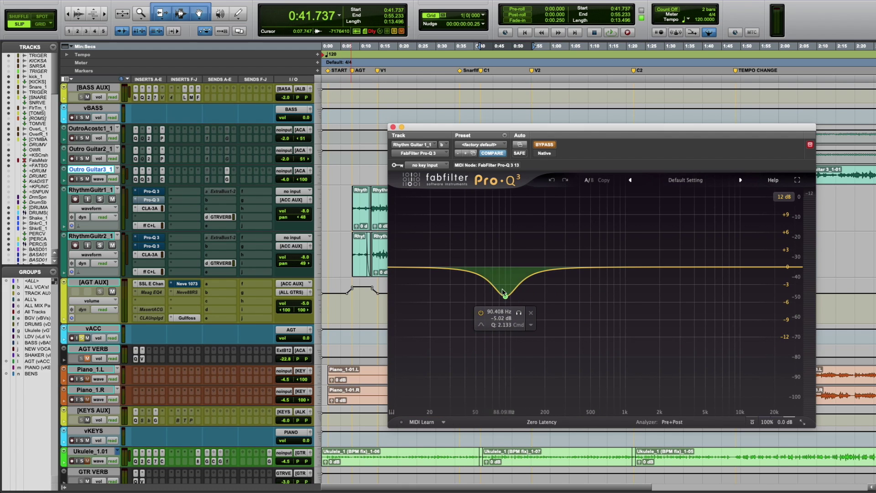
{"action": "left_click", "coordinate": [394, 127]}
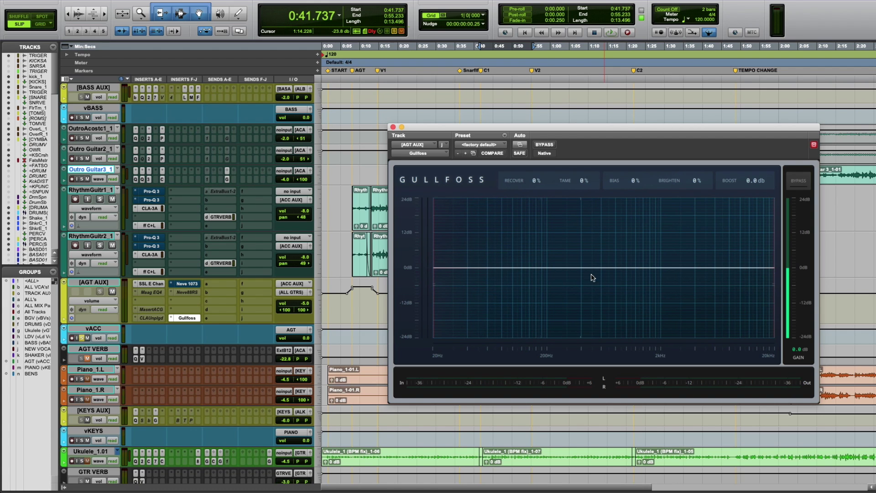
Step: Reposition the Gullfoss window and, with the chorus playing, set Recover to 20% and Tame to 69%
{"action": "left_click_drag", "start_coordinate": [601, 136], "coordinate": [565, 200]}
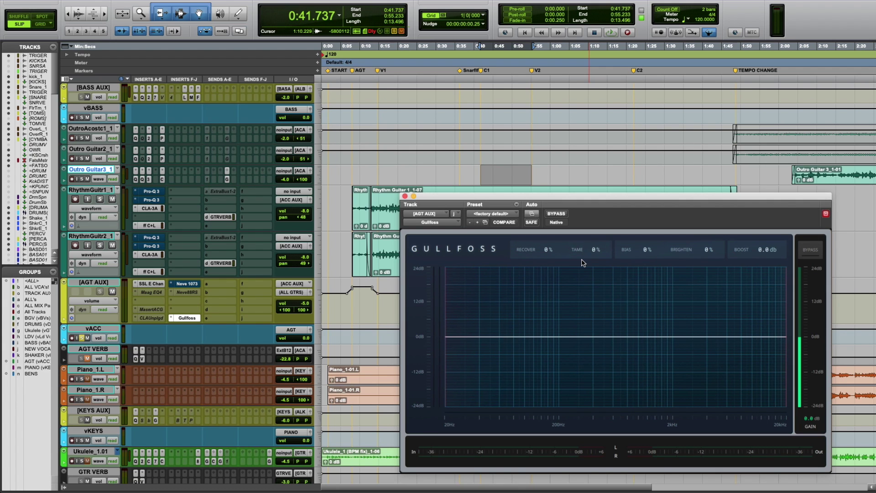
{"action": "left_click_drag", "start_coordinate": [609, 197], "coordinate": [535, 83]}
{"action": "key", "text": "space"}
{"action": "left_click_drag", "start_coordinate": [496, 140], "coordinate": [511, 113]}
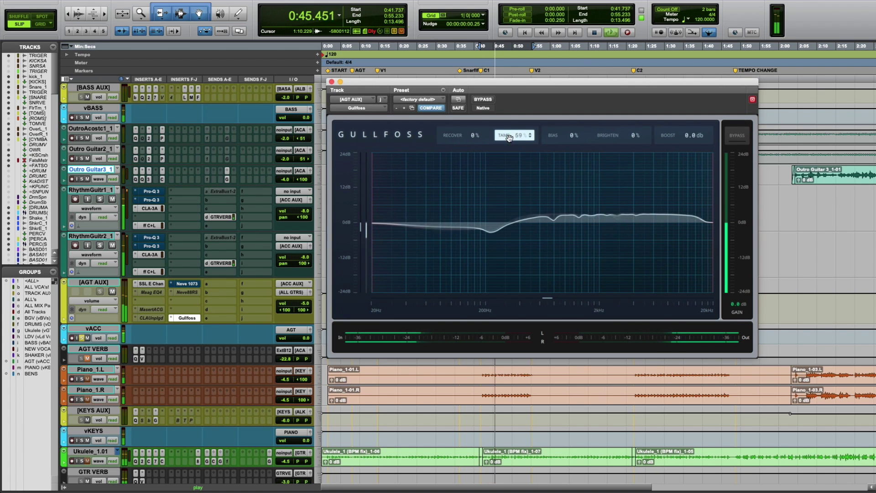
{"action": "left_click_drag", "start_coordinate": [472, 135], "coordinate": [472, 115]}
{"action": "left_click_drag", "start_coordinate": [516, 135], "coordinate": [477, 148]}
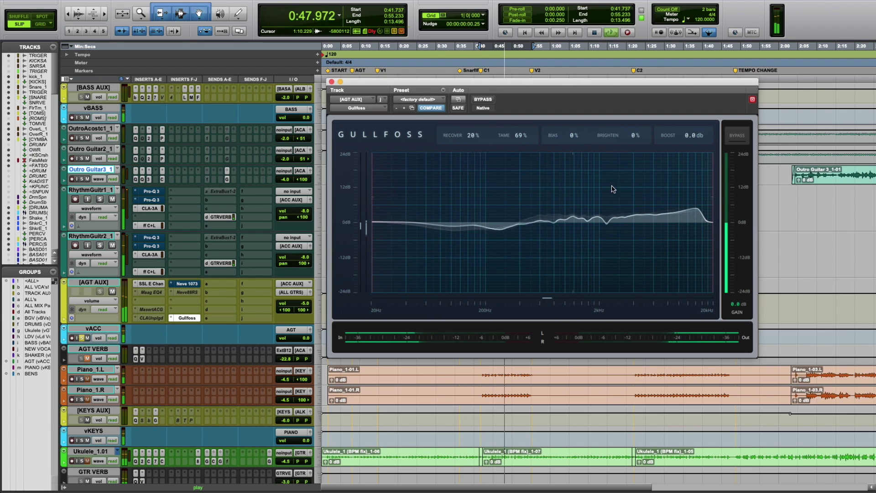
Step: Compare the chorus with Gullfoss bypassed and active, and set Tame to 70%
{"action": "left_click", "coordinate": [732, 138]}
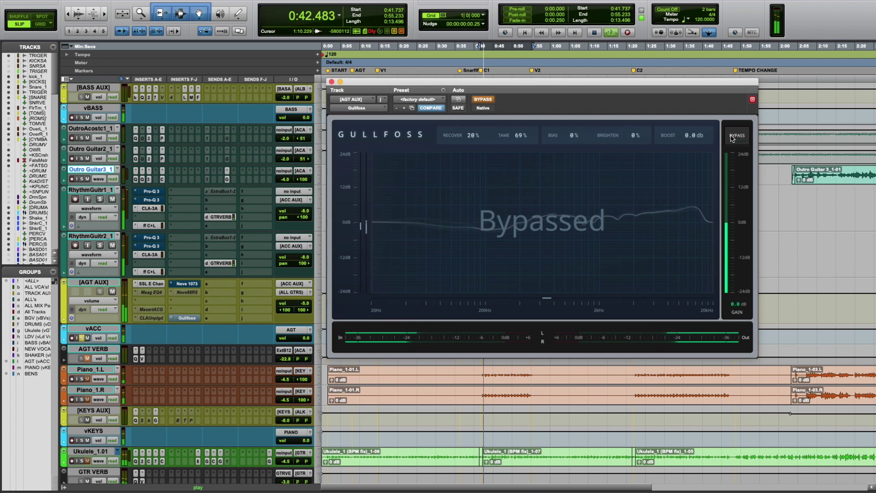
{"action": "left_click", "coordinate": [733, 137]}
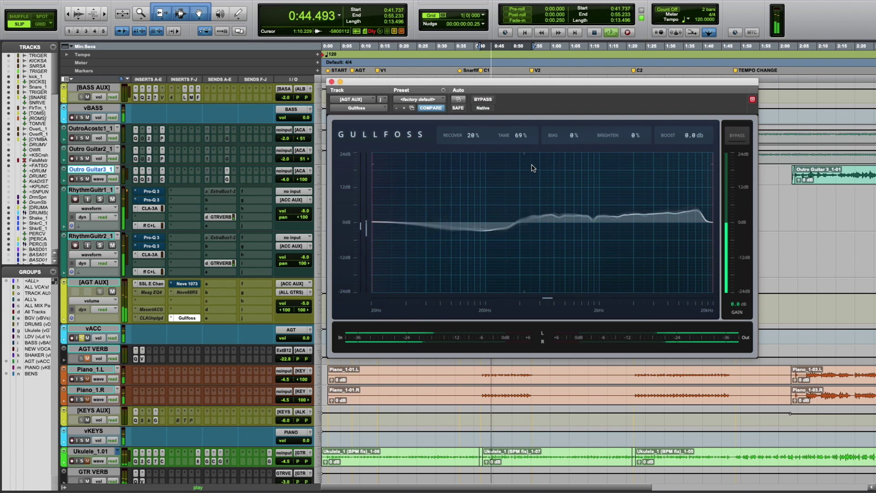
{"action": "left_click_drag", "start_coordinate": [519, 137], "coordinate": [519, 128]}
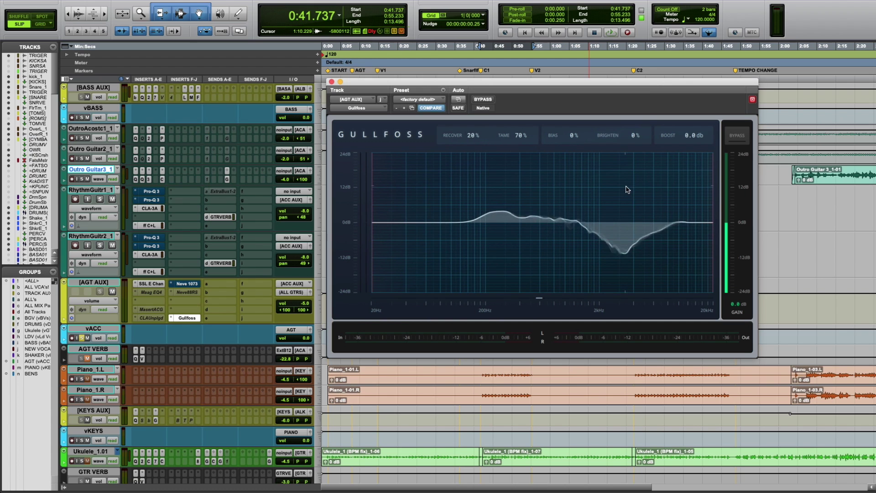
Step: Shift the Gullfoss window slightly and play the chorus to hear the current Recover and Tame settings
{"action": "left_click_drag", "start_coordinate": [648, 86], "coordinate": [648, 96]}
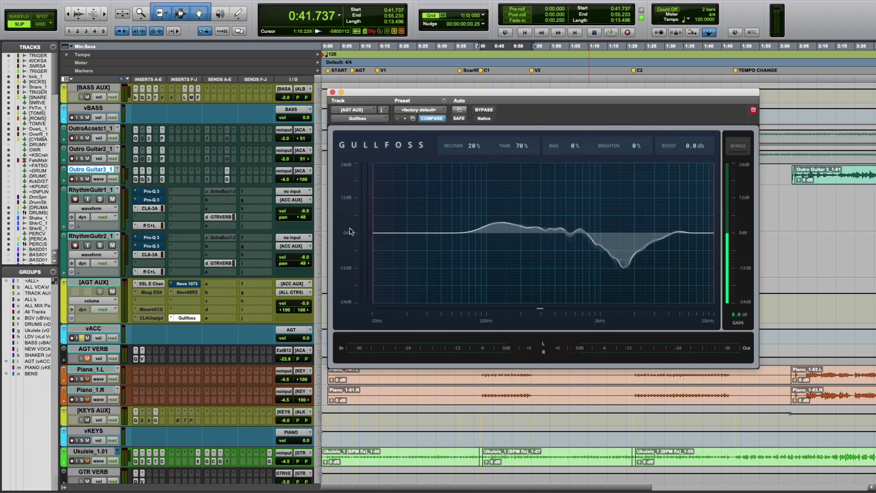
{"action": "key", "text": "space"}
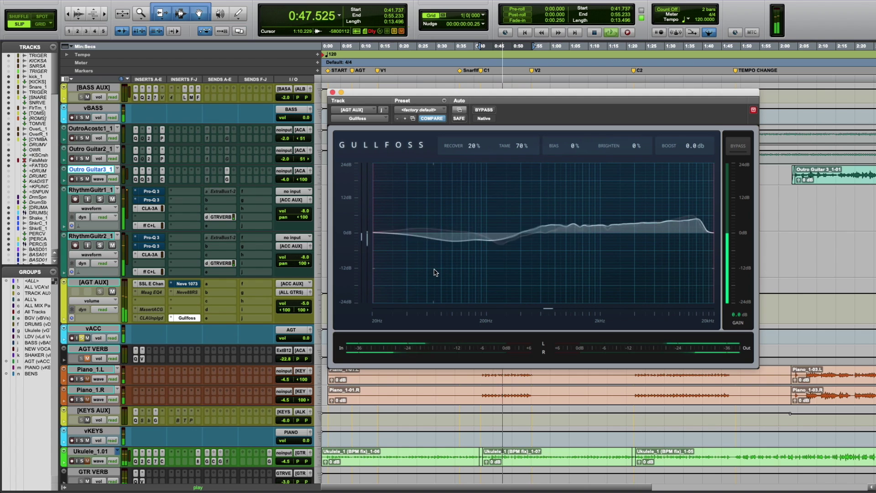
{"action": "key", "text": "space"}
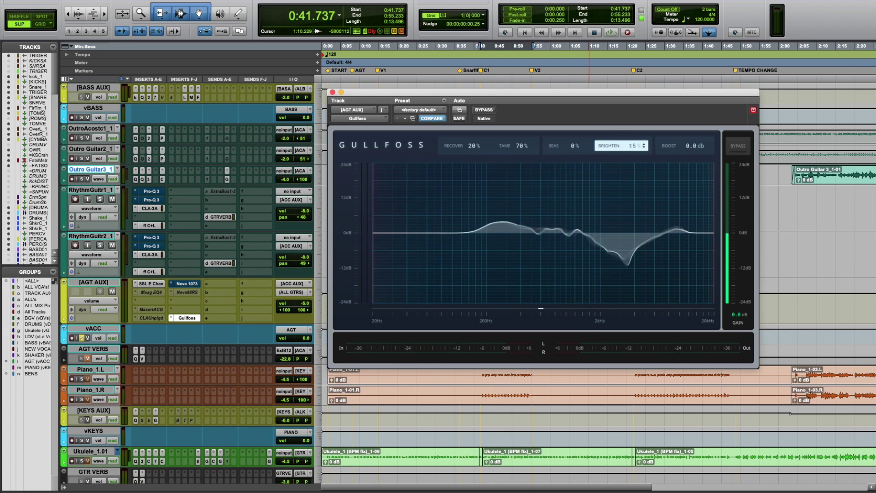
Step: Try Gullfoss's Brighten at 15% and Bias at -37%, and return both to 0%
{"action": "left_click_drag", "start_coordinate": [633, 145], "coordinate": [555, 326]}
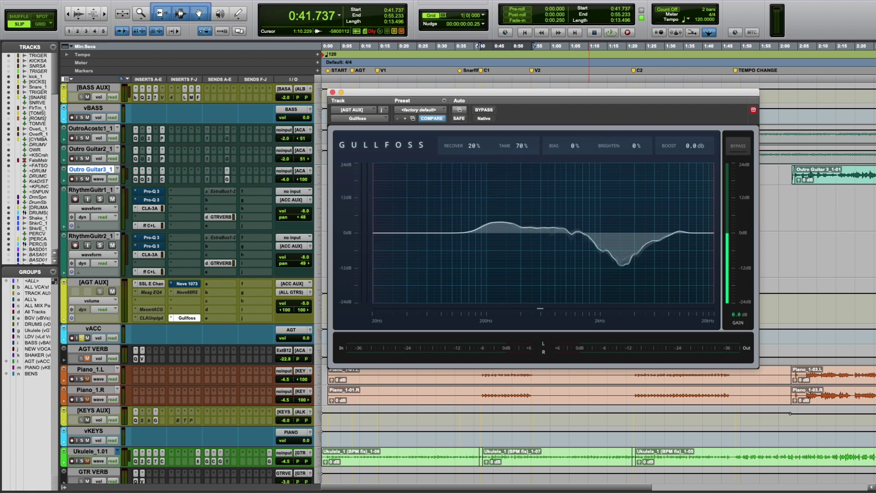
{"action": "left_click_drag", "start_coordinate": [575, 146], "coordinate": [575, 137]}
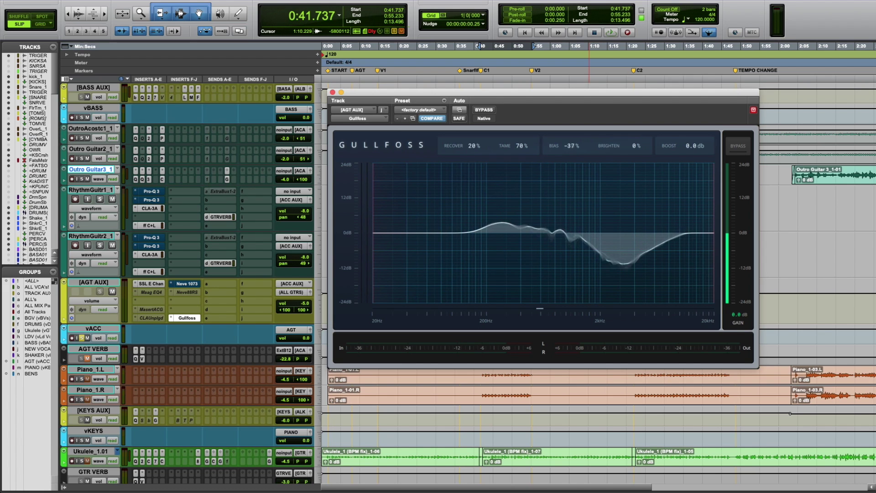
{"action": "left_click_drag", "start_coordinate": [575, 150], "coordinate": [575, 146]}
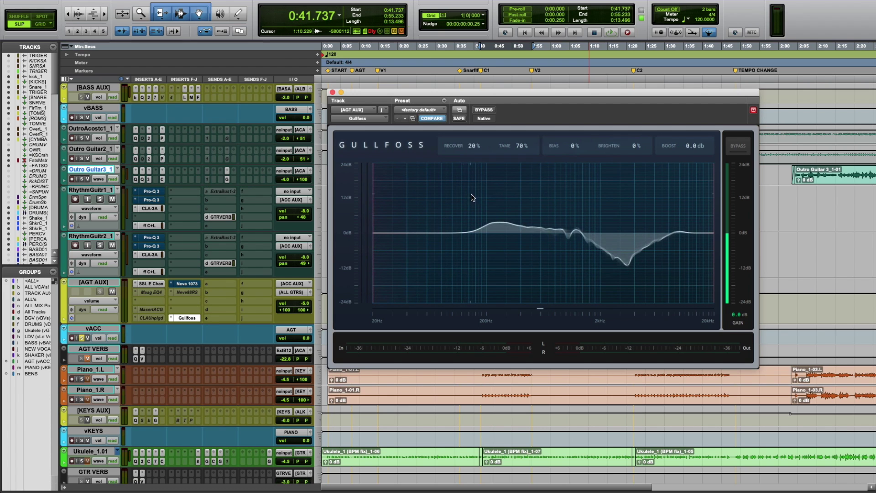
Step: Audition Gullfoss's Bias at 100% and 81% during chorus playback, reset it, and stop playback
{"action": "key", "text": "space"}
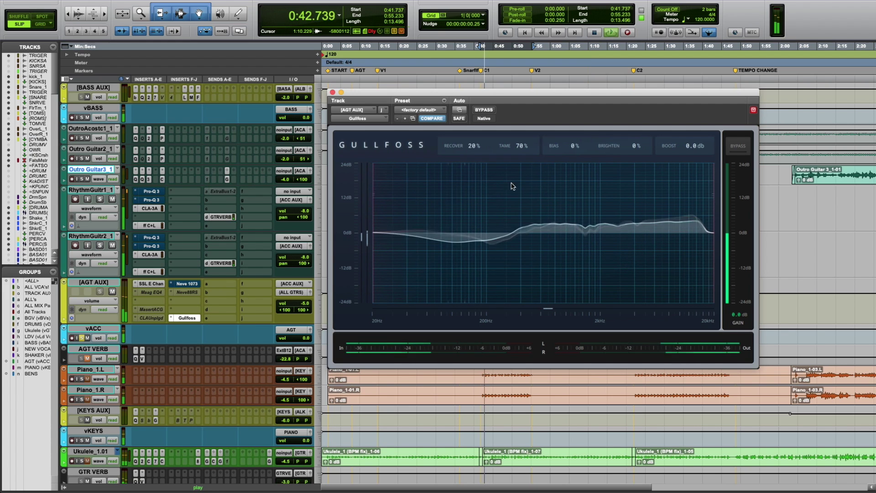
{"action": "left_click_drag", "start_coordinate": [573, 146], "coordinate": [573, 119]}
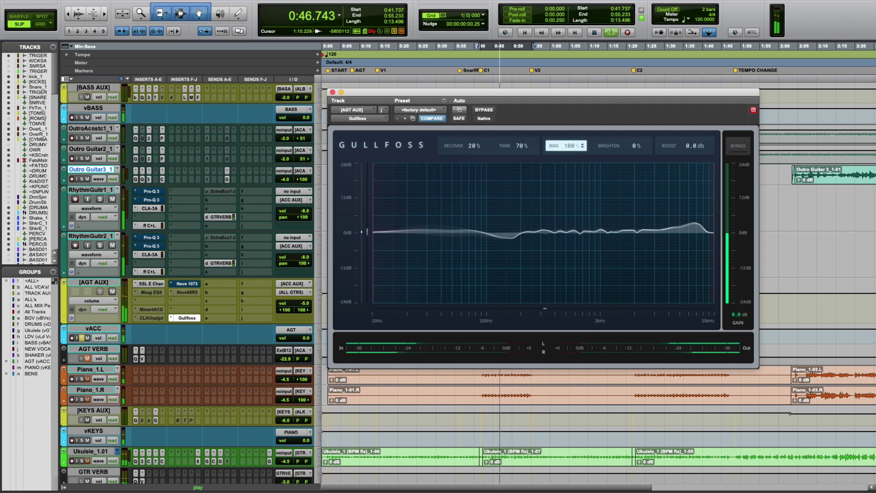
{"action": "mouse_move", "coordinate": [573, 146]}
{"action": "left_mouse_down"}
{"action": "mouse_move", "coordinate": [573, 199]}
{"action": "mouse_move", "coordinate": [573, 152]}
{"action": "left_mouse_up"}
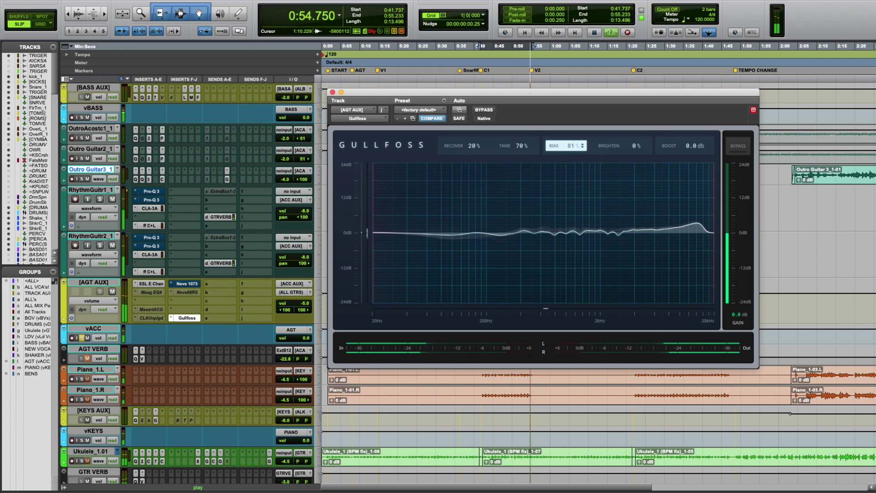
{"action": "double_click", "coordinate": [573, 146]}
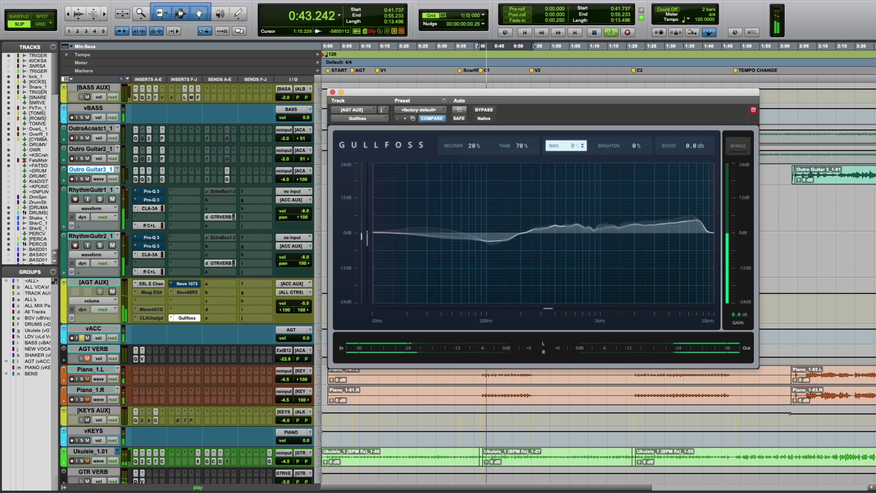
{"action": "key", "text": "space"}
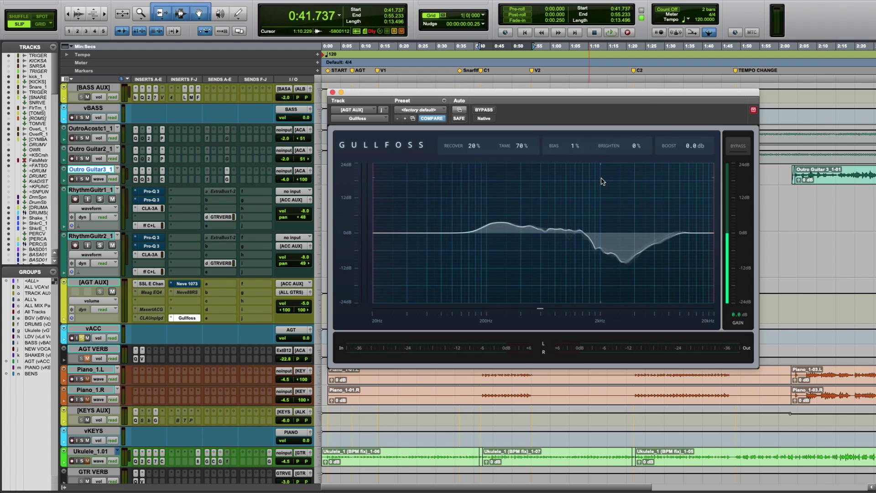
Step: During chorus playback, set Bias to 0%, Recover to 45%, Tame to 58% and Brighten to 24%, and compare against bypass
{"action": "key", "text": "space"}
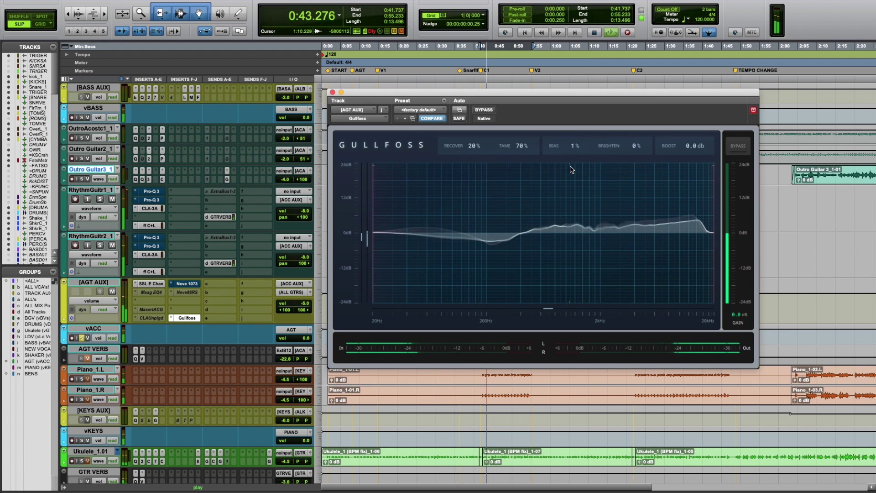
{"action": "left_click_drag", "start_coordinate": [572, 147], "coordinate": [571, 149]}
{"action": "left_click_drag", "start_coordinate": [473, 146], "coordinate": [519, 148]}
{"action": "left_click_drag", "start_coordinate": [618, 146], "coordinate": [618, 149]}
{"action": "left_click", "coordinate": [738, 146]}
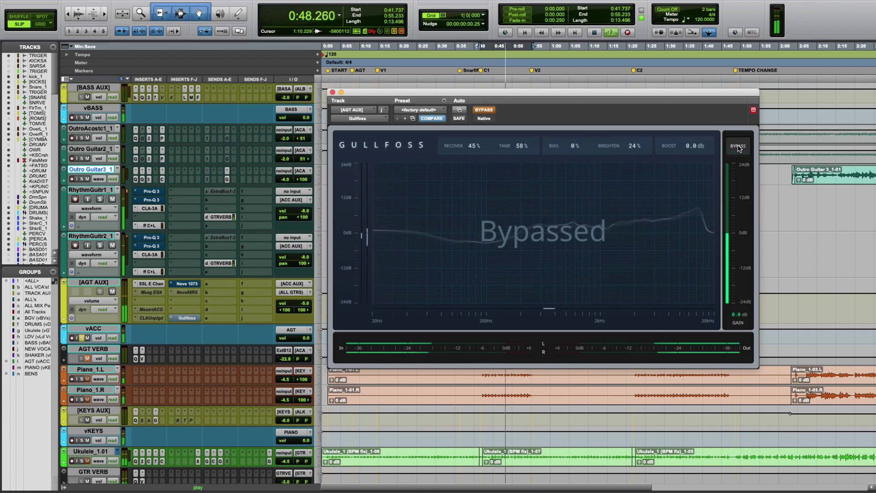
{"action": "left_click", "coordinate": [738, 147]}
Step: Set Bias to 36%, compare Gullfoss against bypass, set Brighten to 19%, and stop playback
{"action": "left_click_drag", "start_coordinate": [560, 146], "coordinate": [559, 130]}
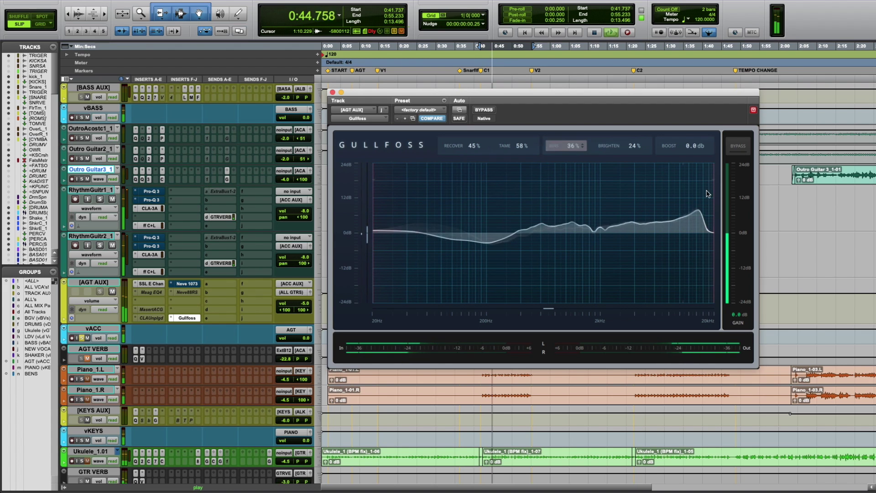
{"action": "left_click", "coordinate": [746, 150]}
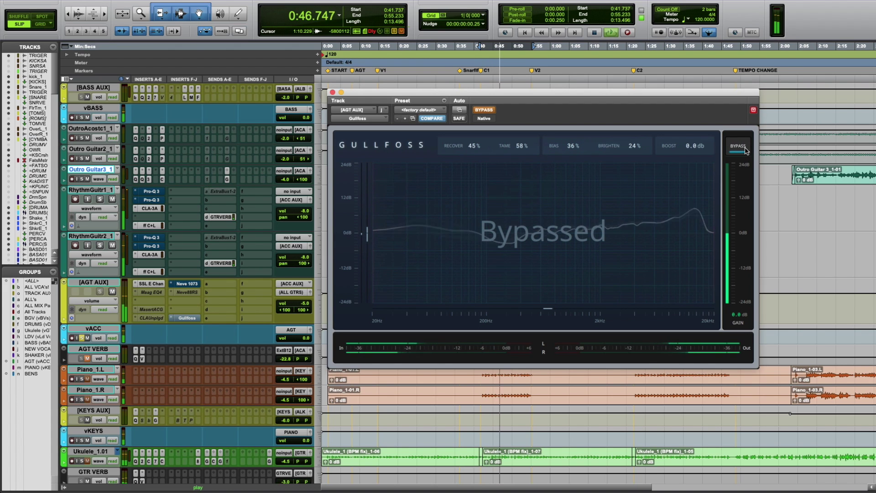
{"action": "left_click", "coordinate": [745, 149]}
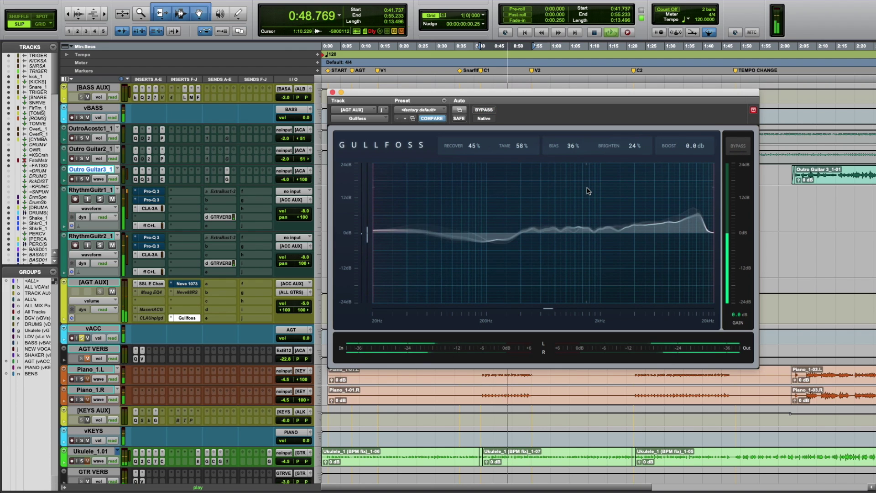
{"action": "mouse_move", "coordinate": [638, 146]}
{"action": "left_mouse_down"}
{"action": "mouse_move", "coordinate": [644, 153]}
{"action": "mouse_move", "coordinate": [644, 142]}
{"action": "left_mouse_up"}
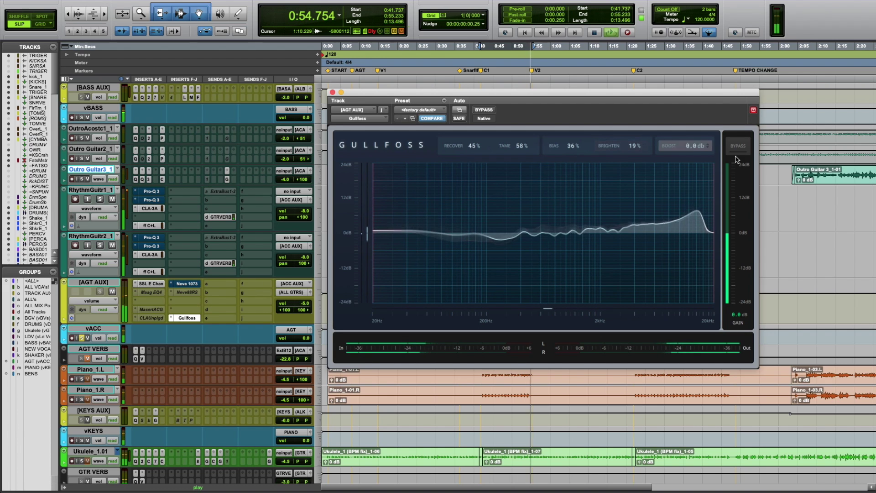
{"action": "key", "text": "space"}
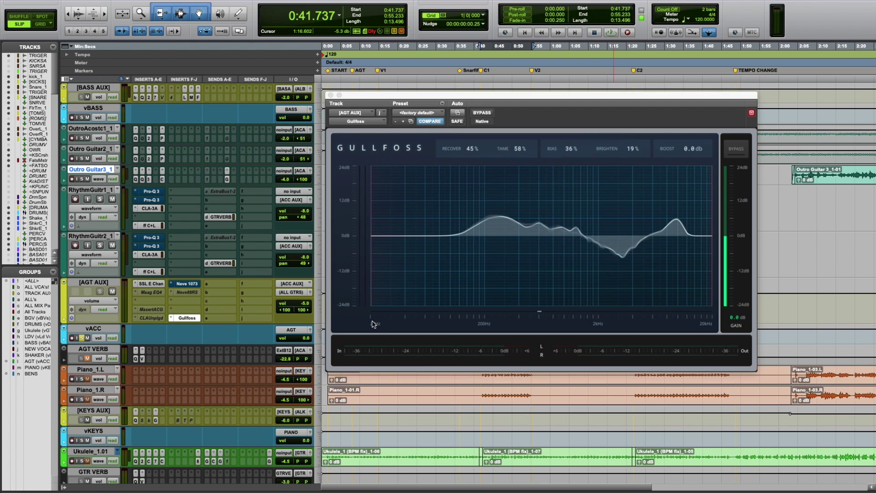
Step: Restrict Gullfoss's processing range to a narrow high-frequency band
{"action": "left_click", "coordinate": [410, 95]}
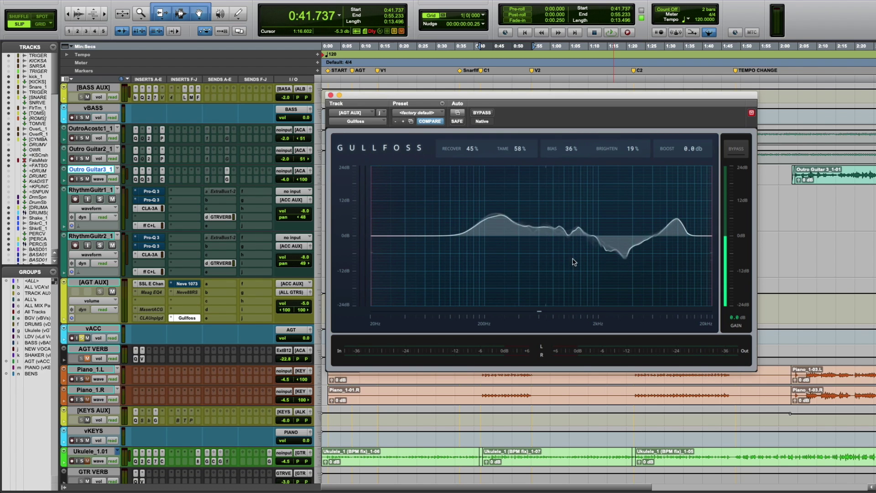
{"action": "left_click_drag", "start_coordinate": [711, 283], "coordinate": [639, 283]}
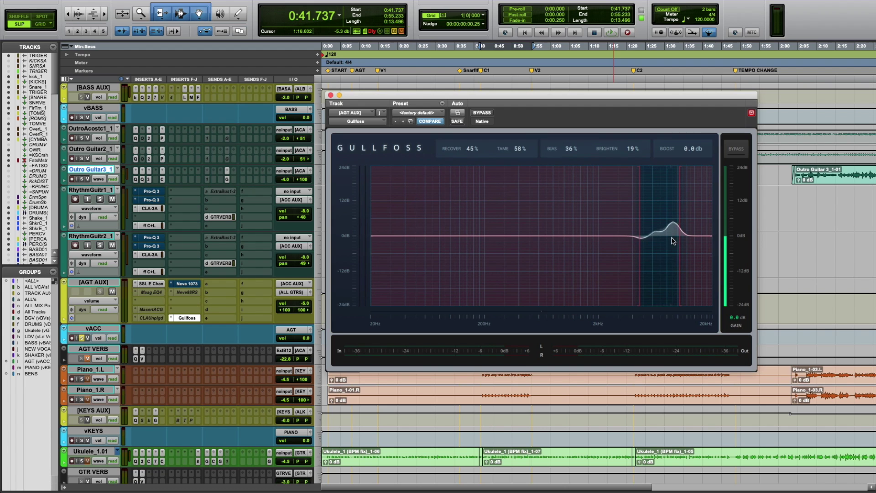
Step: Restore Gullfoss's processing range to the full frequency spectrum, compare it against bypass during chorus playback, and stop playback
{"action": "left_click_drag", "start_coordinate": [640, 256], "coordinate": [402, 255]}
{"action": "left_click_drag", "start_coordinate": [680, 256], "coordinate": [712, 256]}
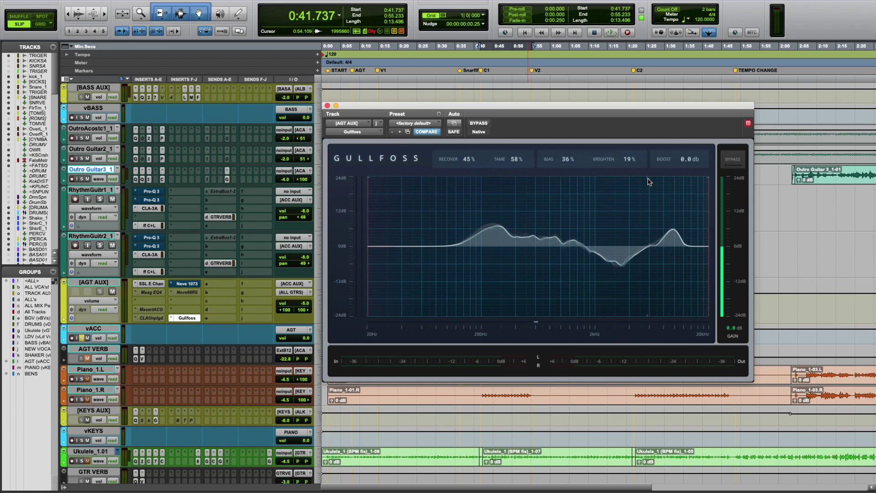
{"action": "key", "text": "space"}
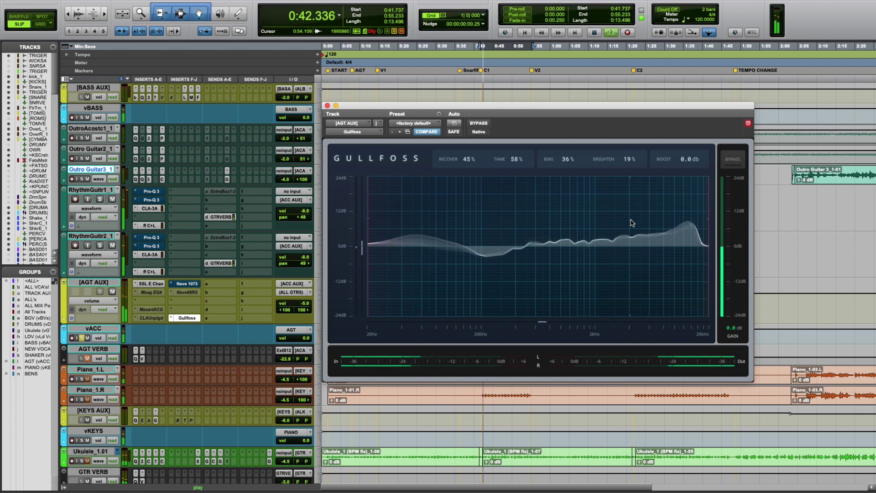
{"action": "left_click", "coordinate": [733, 160]}
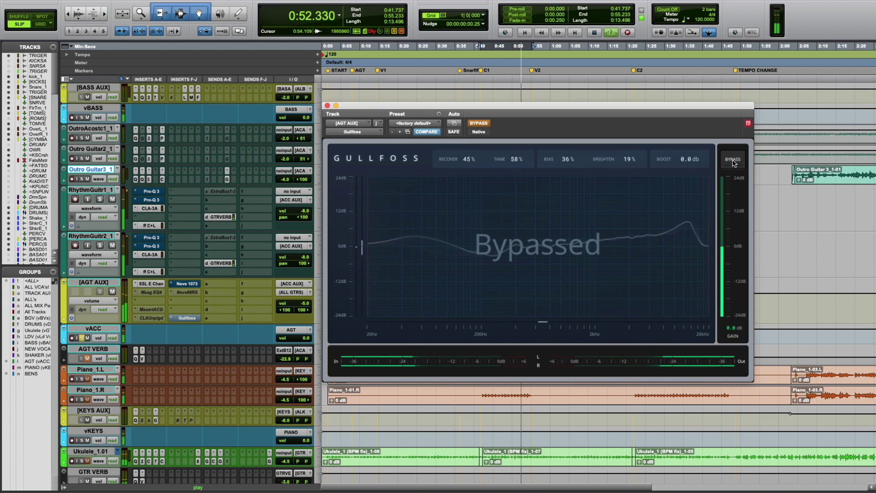
{"action": "left_click", "coordinate": [733, 161]}
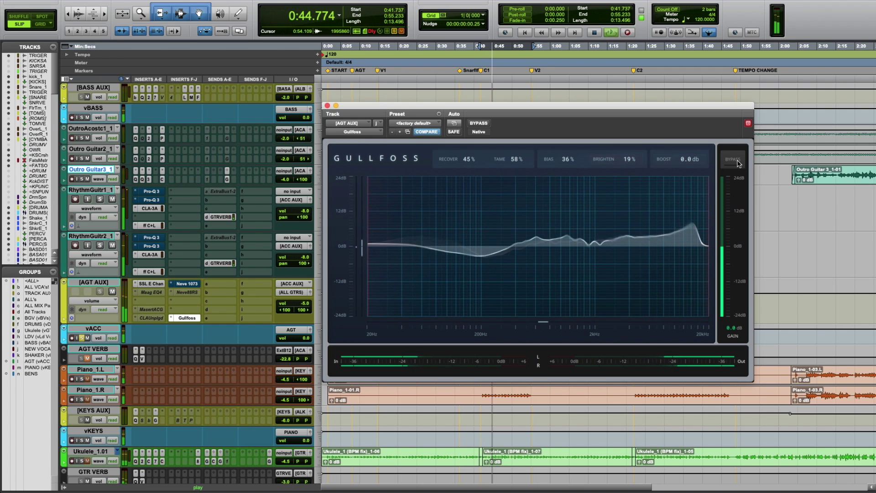
{"action": "key", "text": "space"}
Step: Deactivate Gullfoss on AGT AUX and re-enable the Pro-Q 3 inserts on both rhythm guitars and the Neve 1073
{"action": "mouse_move", "coordinate": [371, 271]}
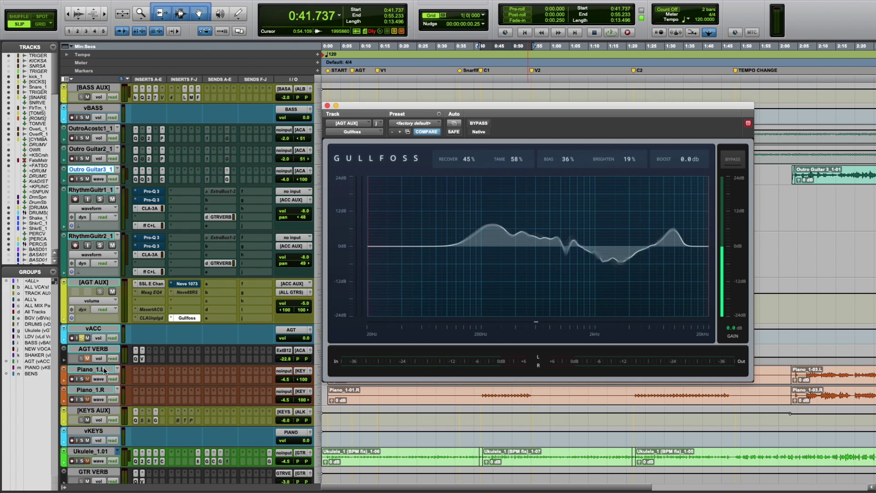
{"action": "left_click", "coordinate": [185, 318], "text": "ctrl+super"}
{"action": "left_click", "coordinate": [153, 245], "text": "ctrl+super"}
{"action": "left_click", "coordinate": [160, 192], "text": "ctrl+super"}
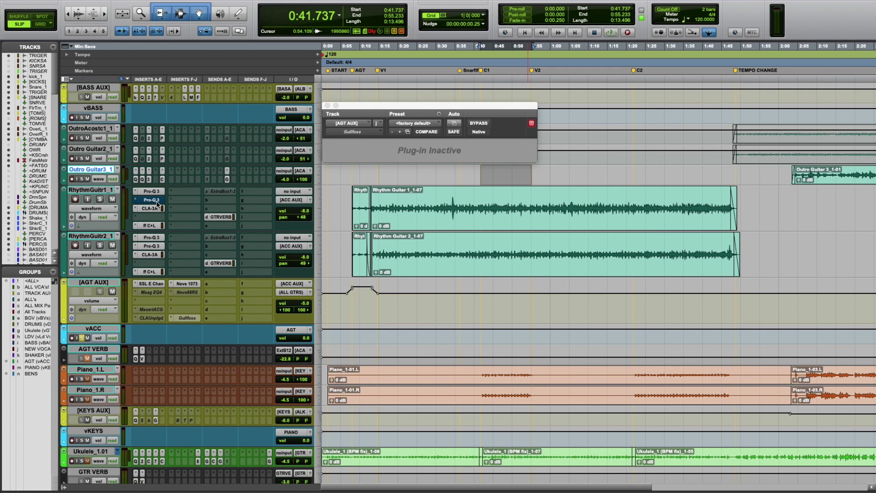
{"action": "left_click", "coordinate": [147, 287], "text": "ctrl+super"}
Step: Check the SSL E Channel Strip on AGT AUX, close it, and audition the chorus through the original EQ plug-ins
{"action": "left_click", "coordinate": [153, 286]}
{"action": "key", "text": "space"}
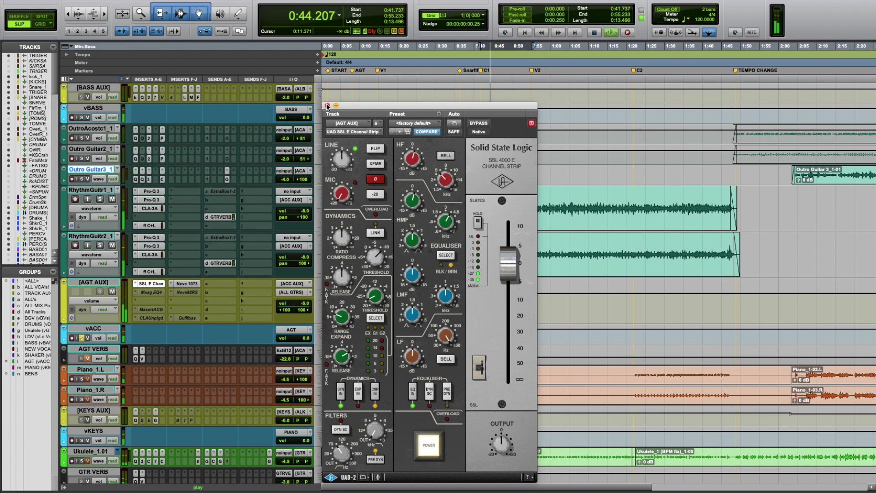
{"action": "key", "text": "super+w"}
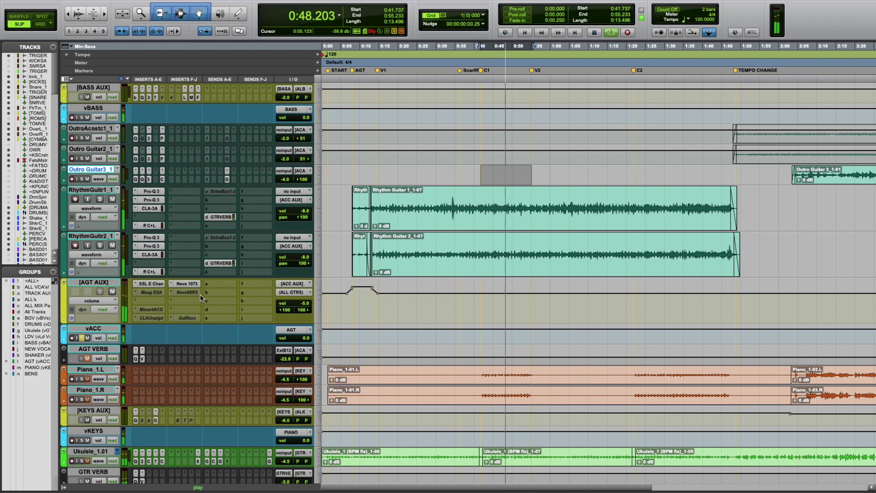
{"action": "key", "text": "space"}
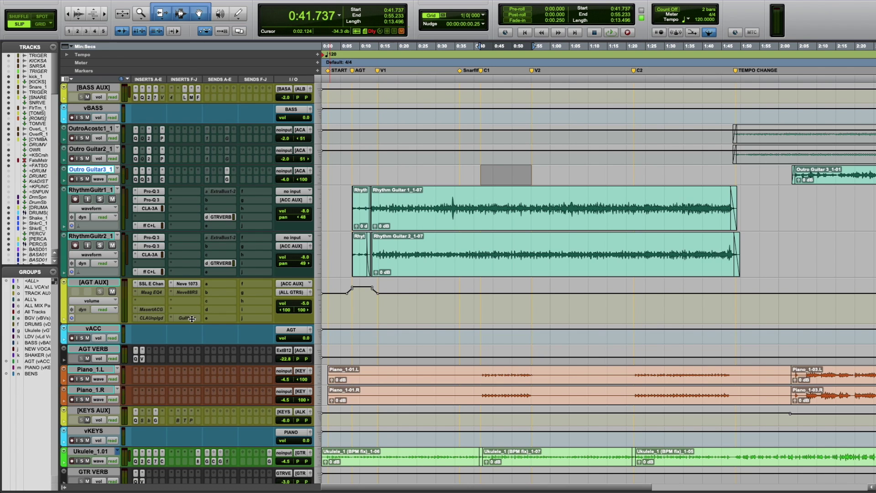
Step: Open Gullfoss on the MASTER track
{"action": "scroll", "coordinate": [224, 397], "scroll_direction": "down", "scroll_amount": 2}
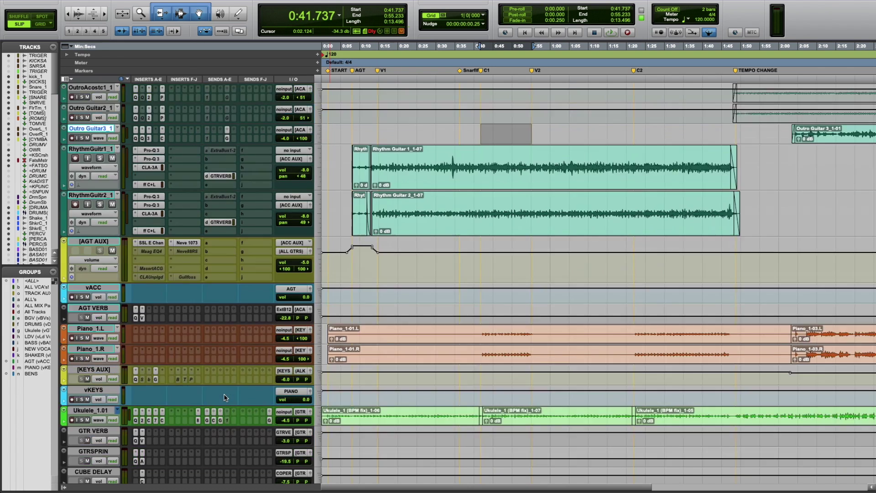
{"action": "scroll", "coordinate": [224, 397], "scroll_direction": "down", "scroll_amount": 20}
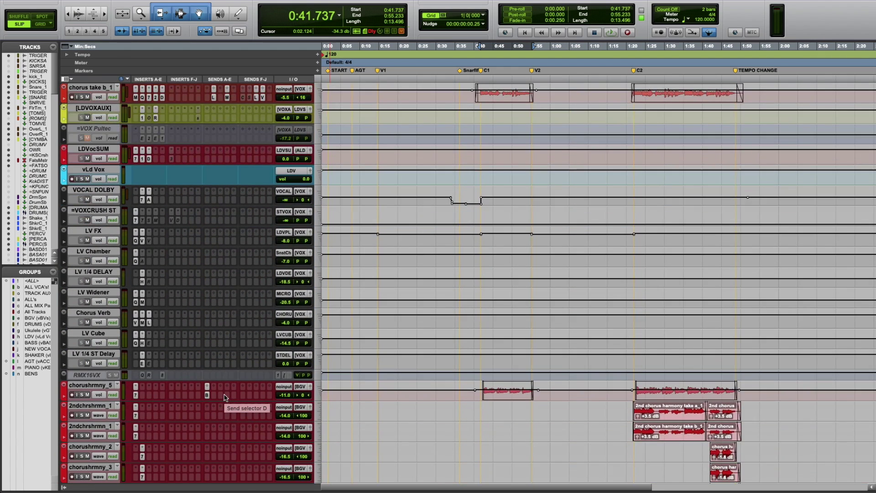
{"action": "scroll", "coordinate": [225, 397], "scroll_direction": "down", "scroll_amount": 20}
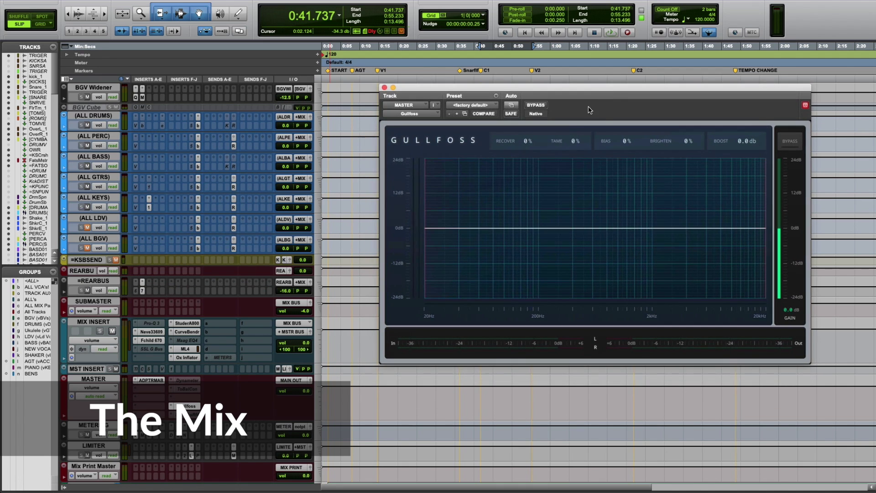
{"action": "scroll", "coordinate": [360, 216], "scroll_direction": "up", "scroll_amount": 15}
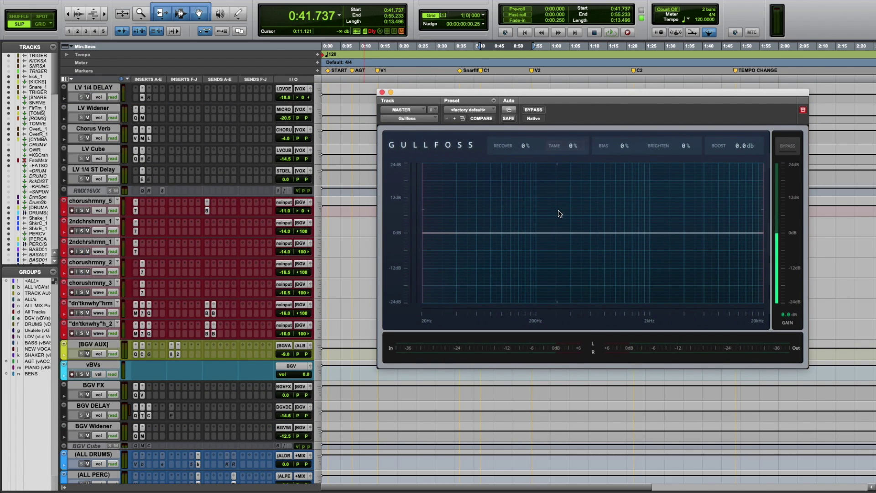
Step: During chorus playback, set Recover to 30% in the master's Gullfoss, compare against bypass, and stop playback
{"action": "key", "text": "space"}
{"action": "key", "text": "space"}
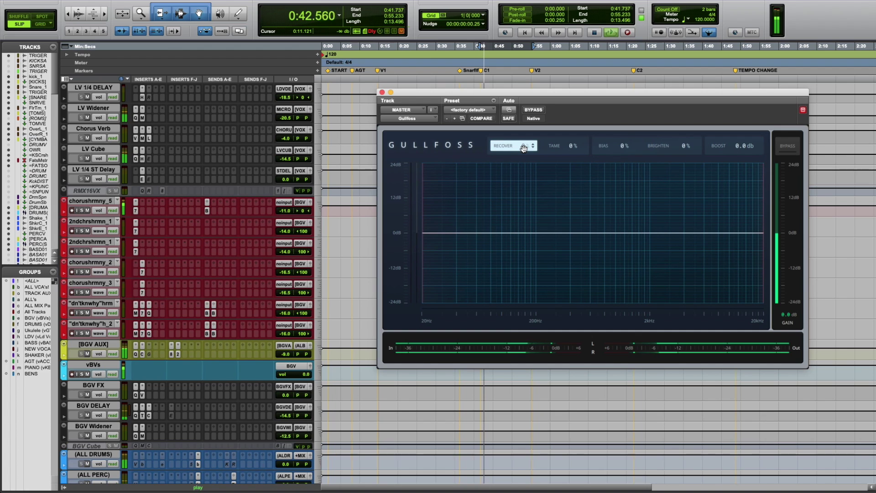
{"action": "left_click_drag", "start_coordinate": [525, 146], "coordinate": [525, 133]}
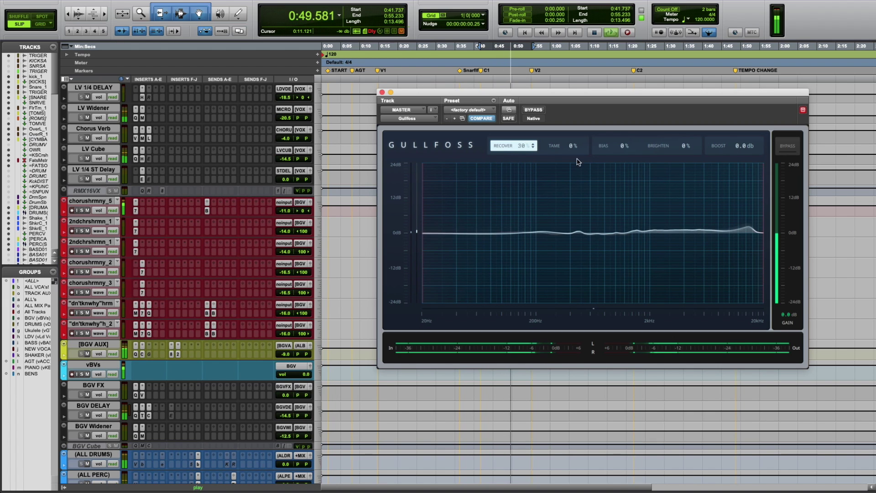
{"action": "left_click", "coordinate": [790, 145]}
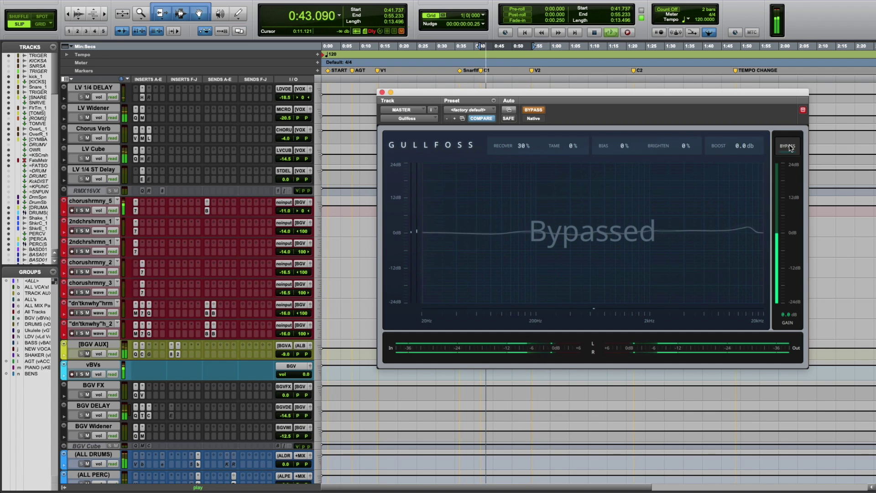
{"action": "left_click", "coordinate": [788, 146]}
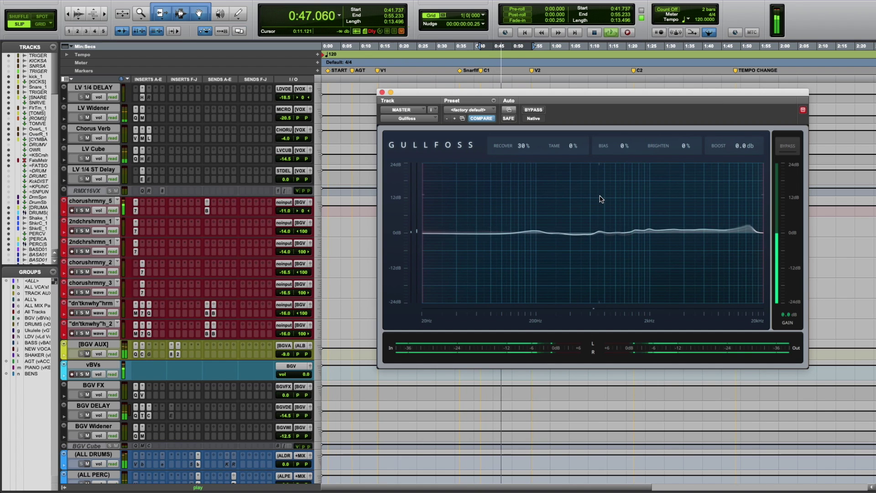
{"action": "key", "text": "space"}
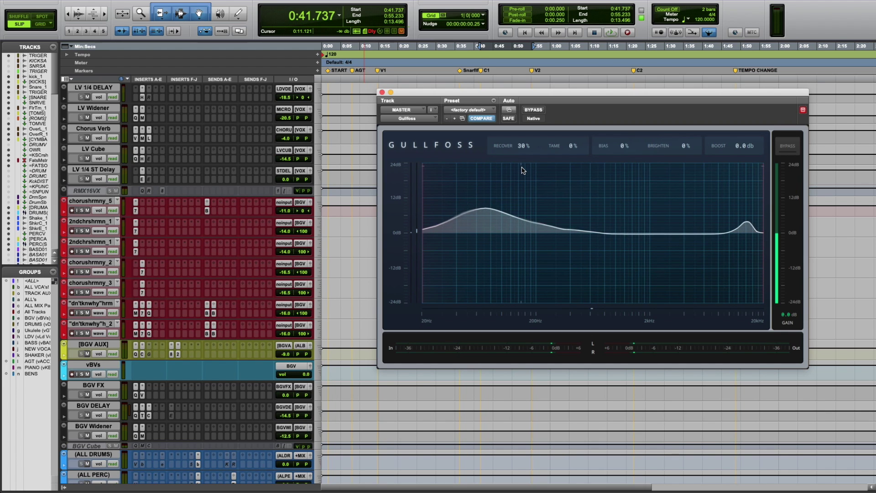
Step: Replay the chorus to compare the master's 30% Recover setting against bypass once more, and stop playback
{"action": "left_click", "coordinate": [786, 147]}
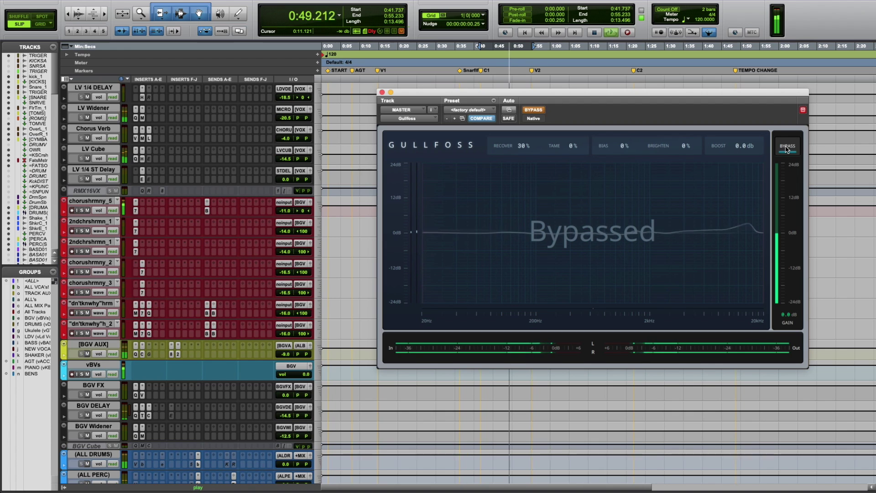
{"action": "left_click", "coordinate": [787, 147]}
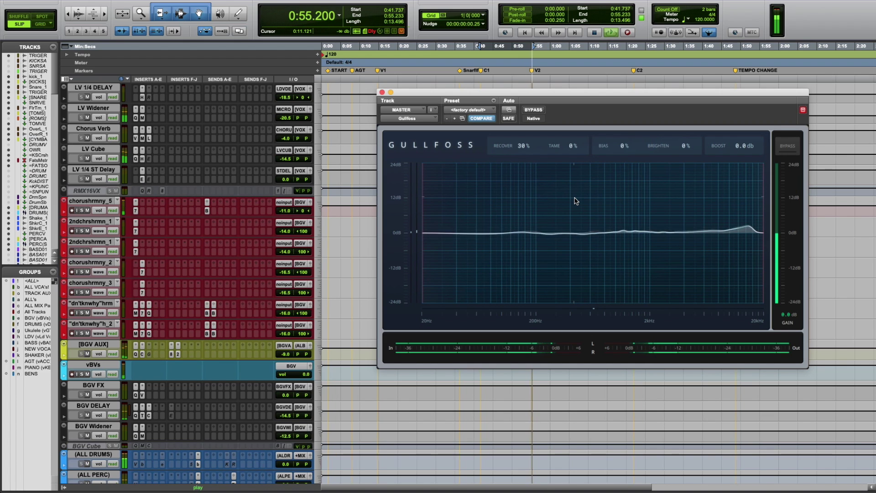
{"action": "key", "text": "space"}
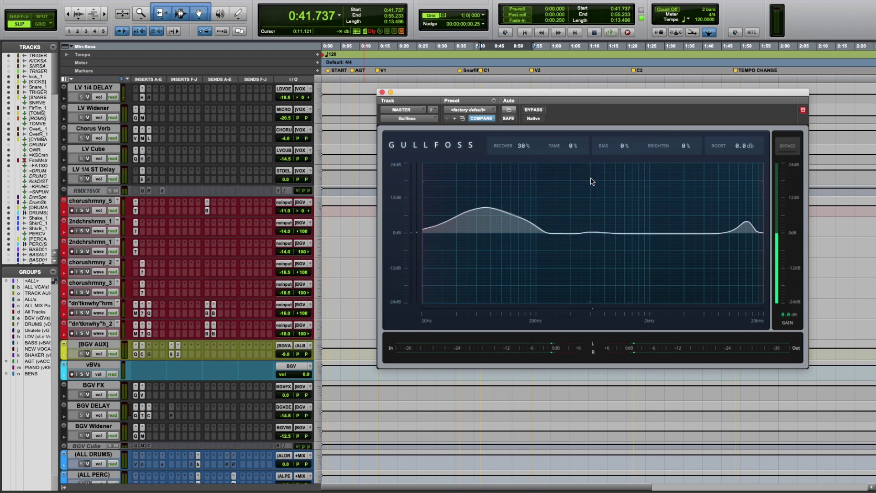
Step: During chorus playback, set the master Gullfoss's Recover to 10% and Tame to 20%, and compare against bypass
{"action": "left_click_drag", "start_coordinate": [593, 95], "coordinate": [582, 128]}
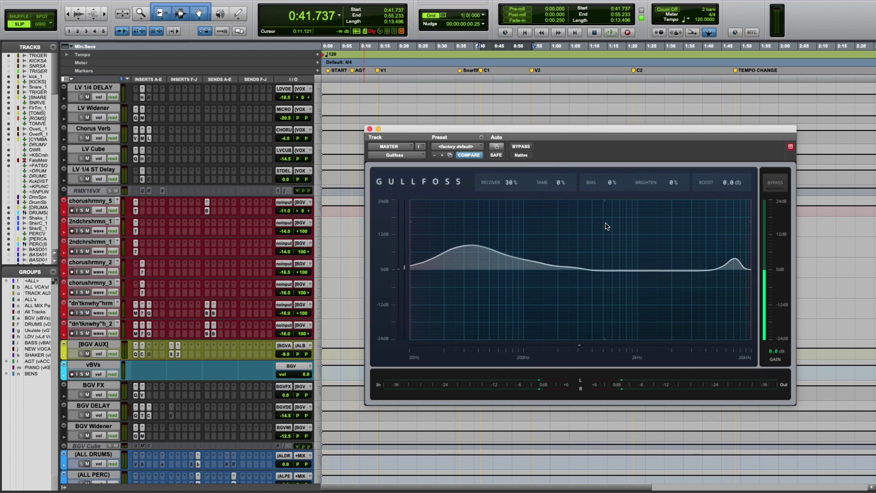
{"action": "key", "text": "space"}
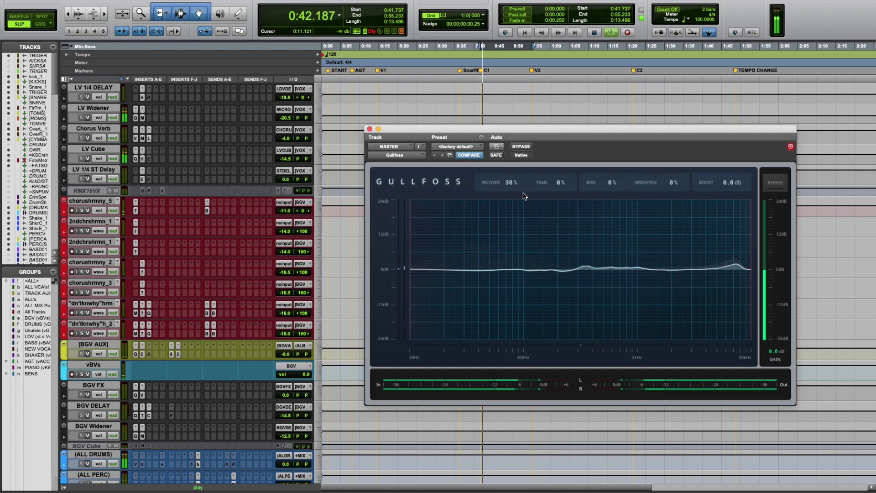
{"action": "left_click_drag", "start_coordinate": [502, 182], "coordinate": [502, 197]}
{"action": "left_click_drag", "start_coordinate": [552, 182], "coordinate": [553, 171]}
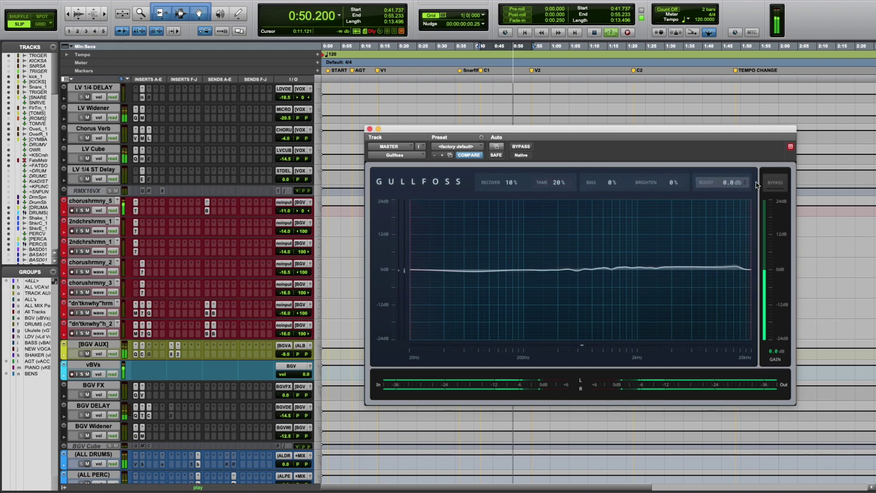
{"action": "left_click", "coordinate": [774, 183]}
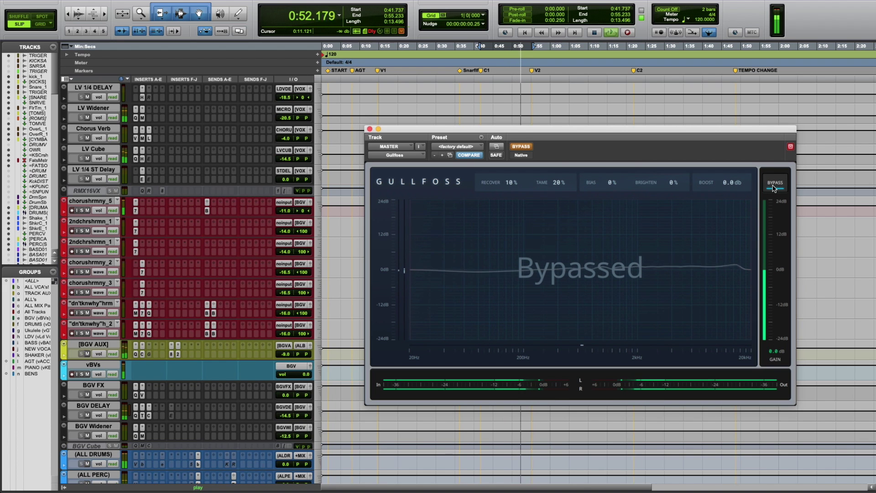
{"action": "left_click", "coordinate": [775, 188]}
Step: Set Tame to 30% and Recover to 21%, compare the master against bypass twice during chorus playback, and stop playback
{"action": "left_click_drag", "start_coordinate": [559, 185], "coordinate": [559, 171]}
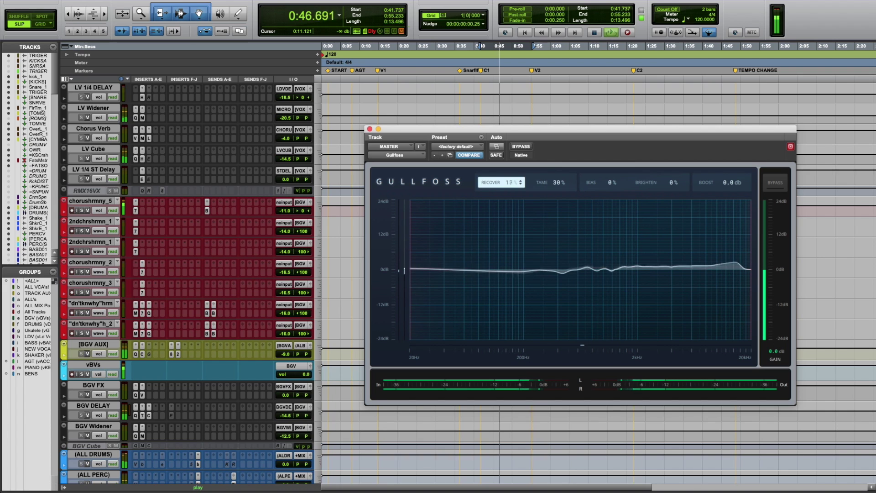
{"action": "left_click_drag", "start_coordinate": [508, 183], "coordinate": [507, 183]}
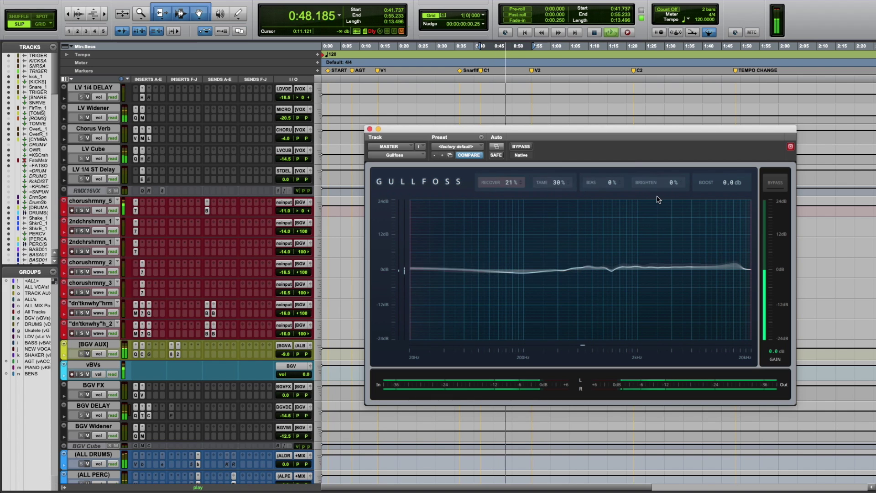
{"action": "left_click", "coordinate": [777, 183]}
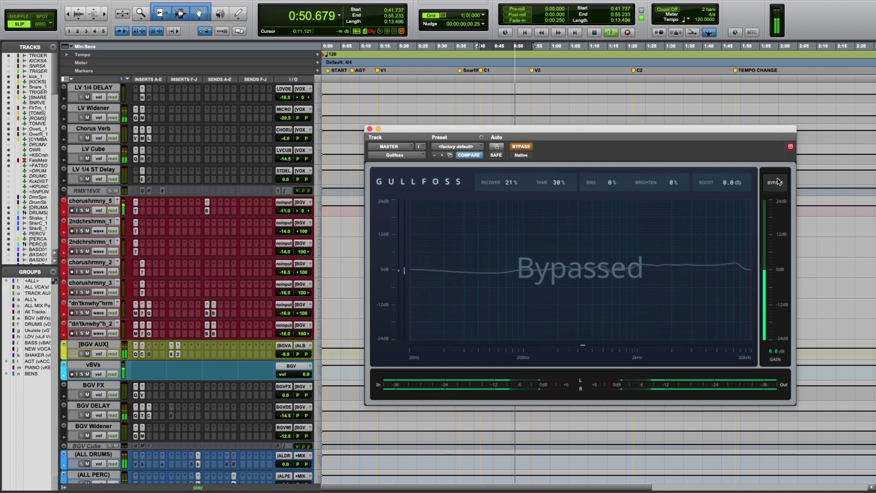
{"action": "left_click", "coordinate": [777, 182]}
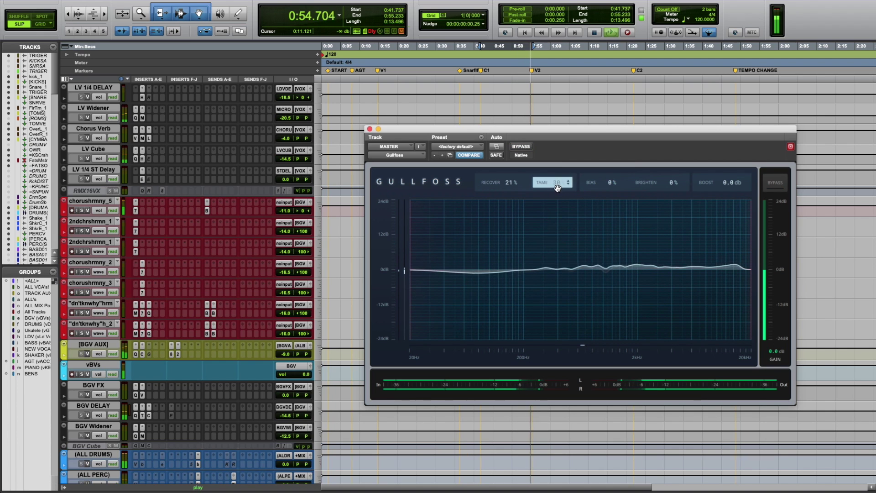
{"action": "left_click", "coordinate": [777, 182]}
{"action": "left_click", "coordinate": [778, 182]}
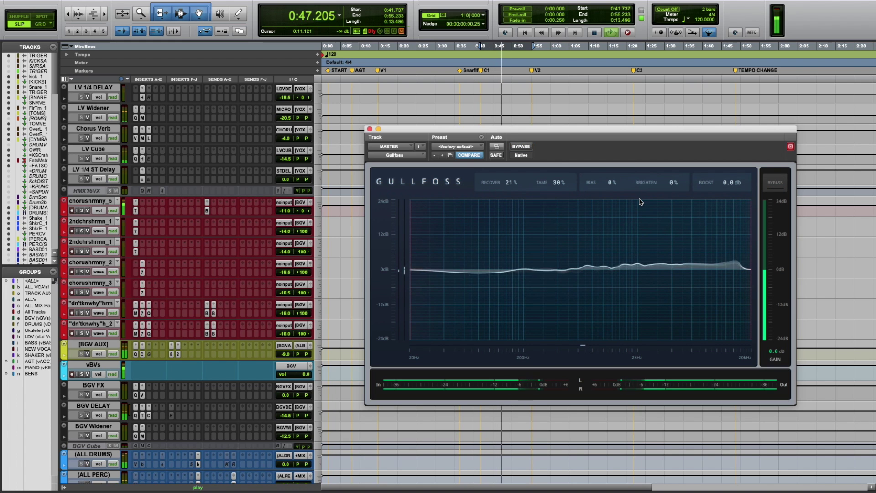
{"action": "key", "text": "space"}
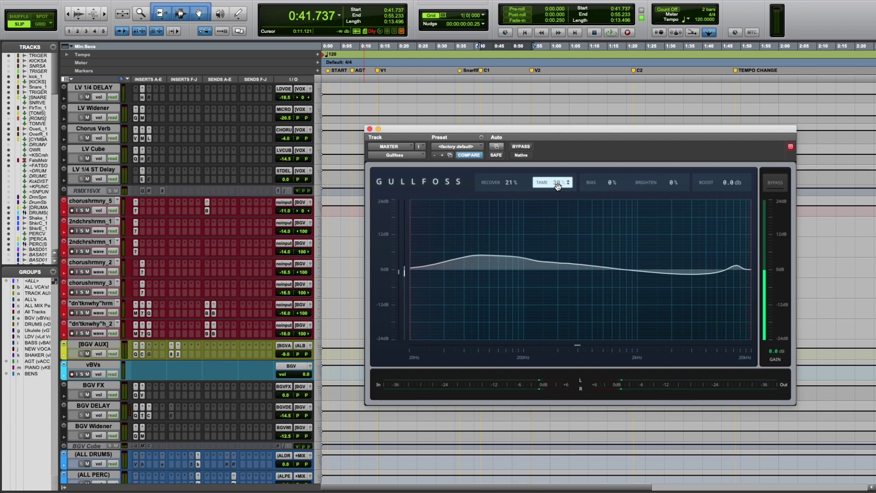
Step: With playback stopped, try Recover at 105% and 25%, then reset it to 0% and lower Tame to 7%
{"action": "left_click_drag", "start_coordinate": [491, 183], "coordinate": [490, 151]}
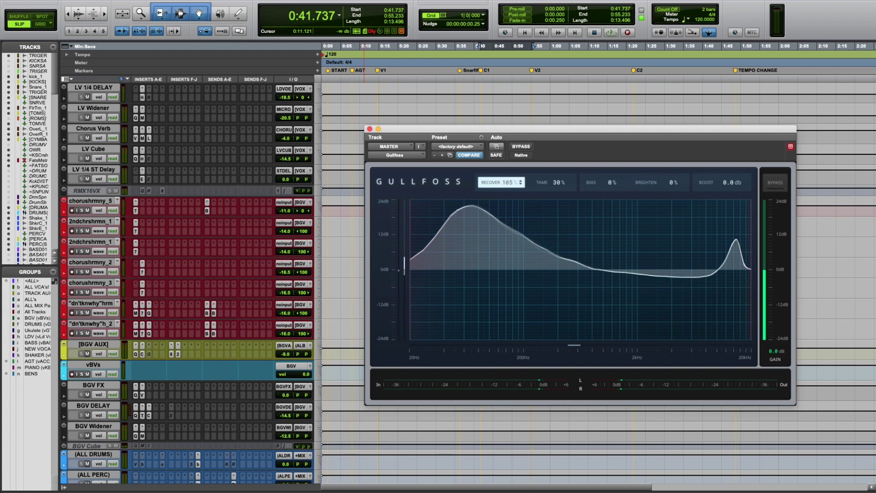
{"action": "left_click_drag", "start_coordinate": [507, 182], "coordinate": [507, 220]}
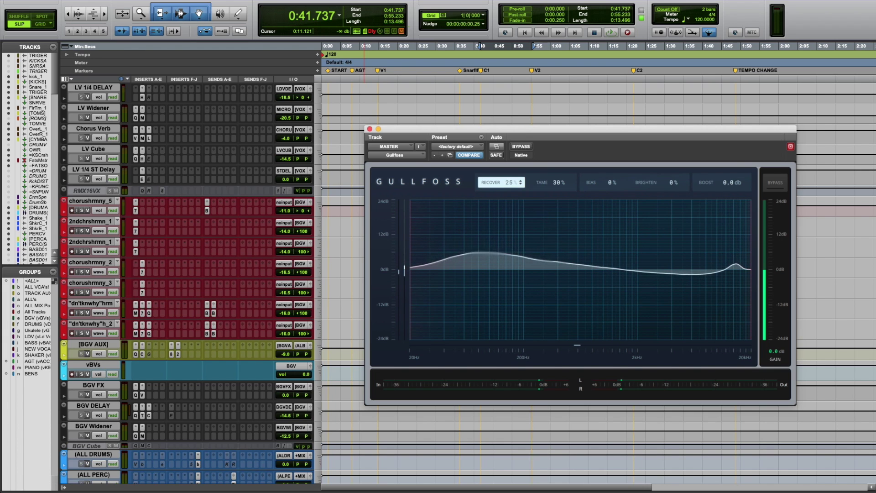
{"action": "left_click_drag", "start_coordinate": [492, 182], "coordinate": [521, 198]}
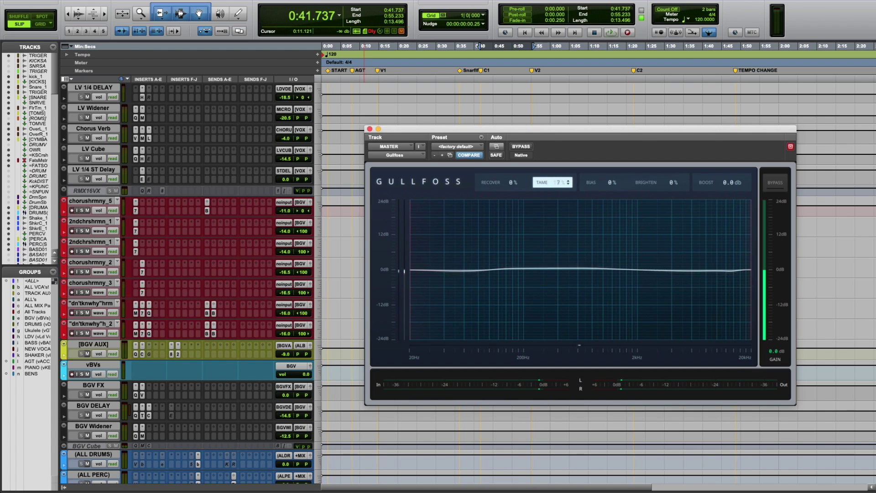
Step: During chorus playback, set the master Gullfoss's Tame to 60% and compare against bypass; stop playback and lower Tame to 2%
{"action": "key", "text": "space"}
{"action": "left_click_drag", "start_coordinate": [557, 182], "coordinate": [557, 160]}
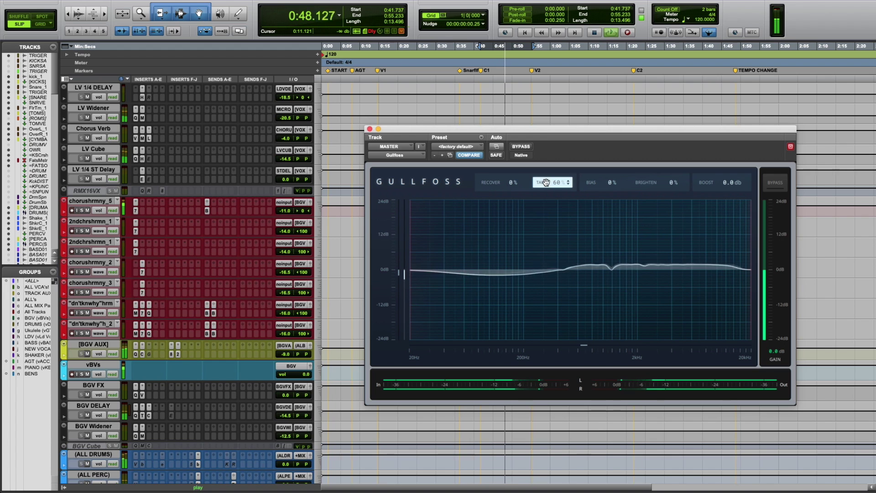
{"action": "left_click", "coordinate": [776, 185]}
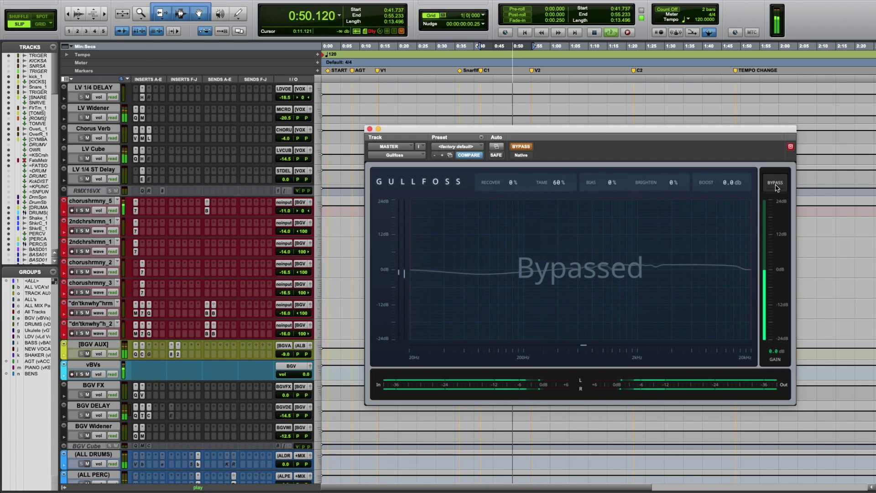
{"action": "left_click", "coordinate": [776, 183]}
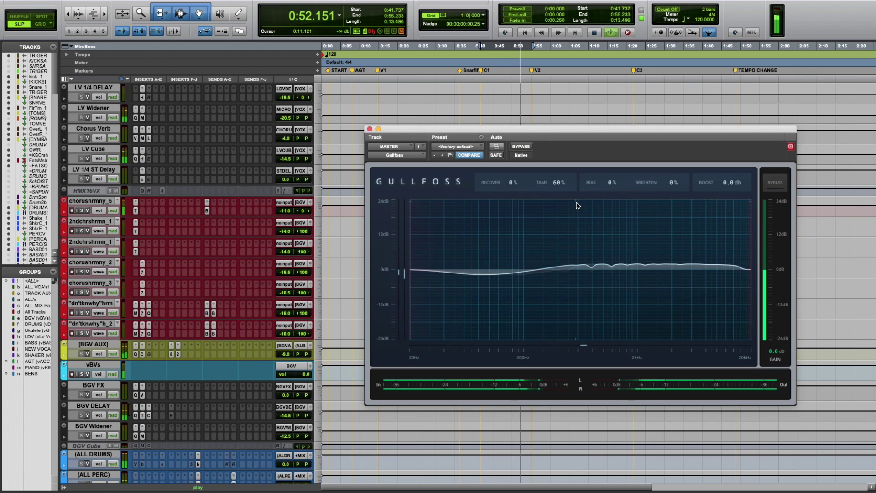
{"action": "key", "text": "space"}
{"action": "left_click_drag", "start_coordinate": [555, 182], "coordinate": [555, 201]}
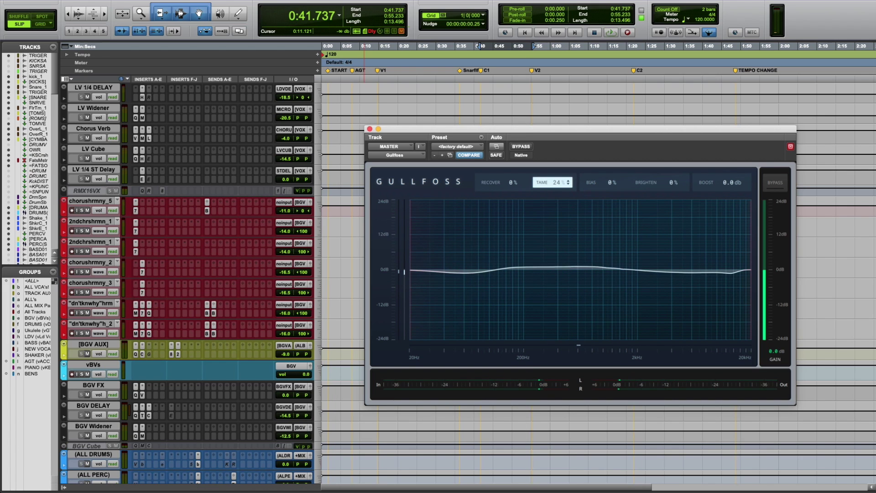
{"action": "left_click_drag", "start_coordinate": [555, 201], "coordinate": [557, 206]}
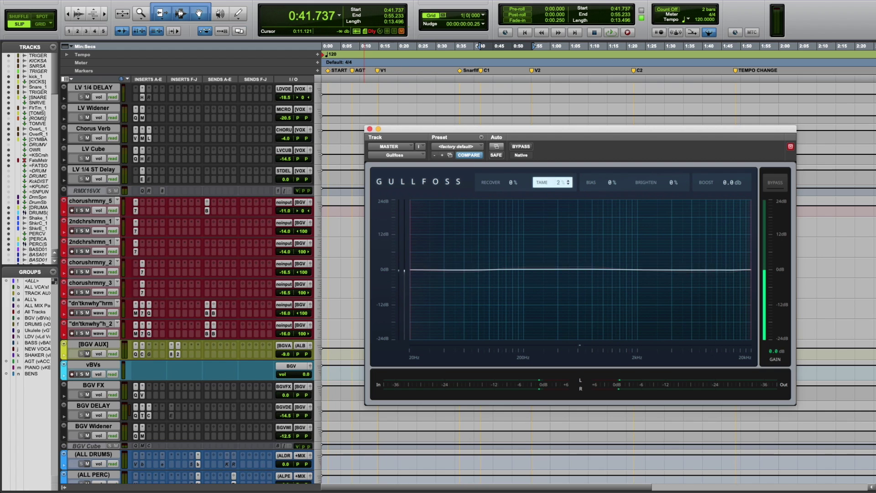
Step: During chorus playback, set Recover and Tame to 25%, compare the master against bypass, lower Tame to 15%, and stop playback
{"action": "key", "text": "space"}
{"action": "mouse_move", "coordinate": [509, 182]}
{"action": "left_mouse_down"}
{"action": "mouse_move", "coordinate": [509, 174]}
{"action": "mouse_move", "coordinate": [555, 173]}
{"action": "mouse_move", "coordinate": [509, 181]}
{"action": "left_mouse_up"}
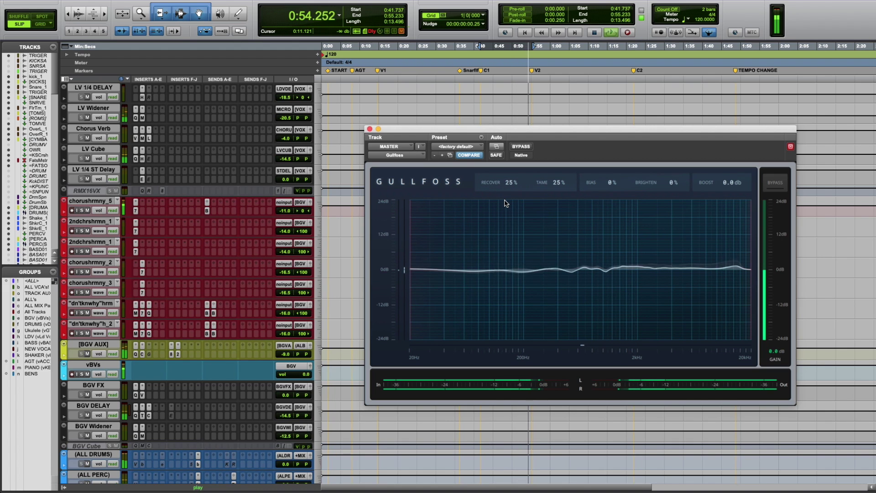
{"action": "left_click", "coordinate": [772, 184]}
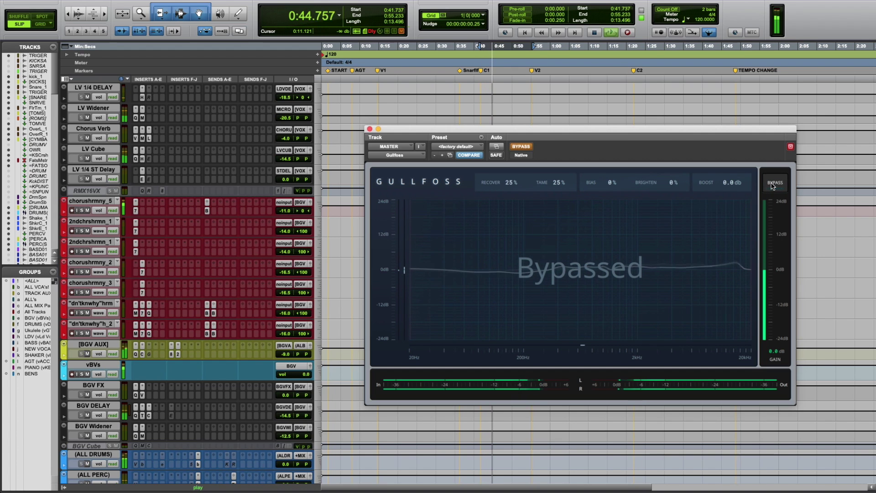
{"action": "left_click", "coordinate": [772, 184]}
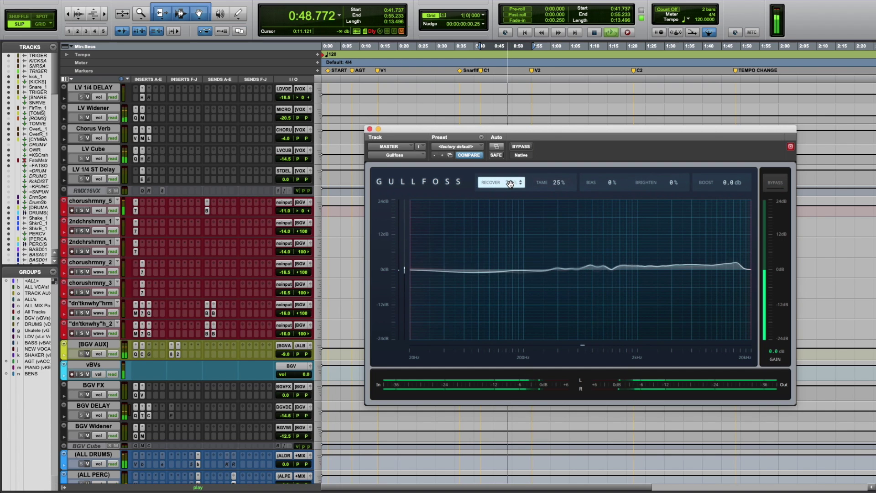
{"action": "left_click_drag", "start_coordinate": [551, 184], "coordinate": [551, 201]}
{"action": "key", "text": "space"}
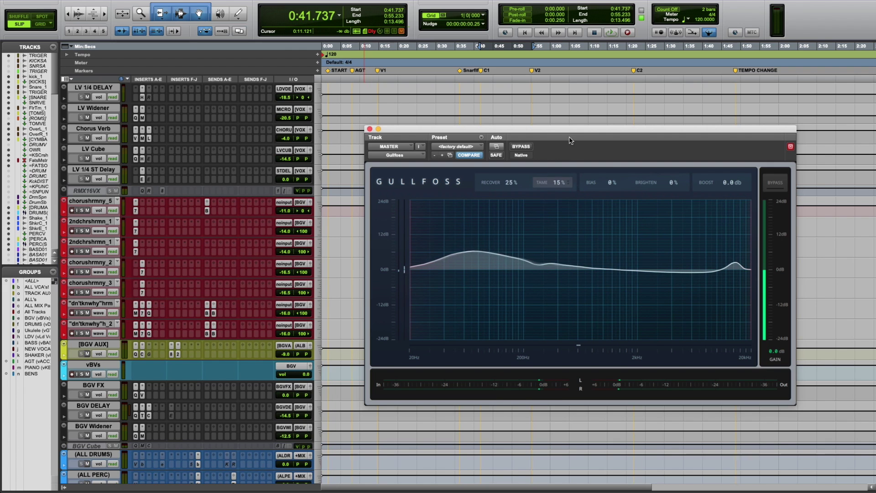
Step: Reposition the master's Gullfoss window slightly higher and further left over the track timeline
{"action": "left_click_drag", "start_coordinate": [570, 132], "coordinate": [548, 90]}
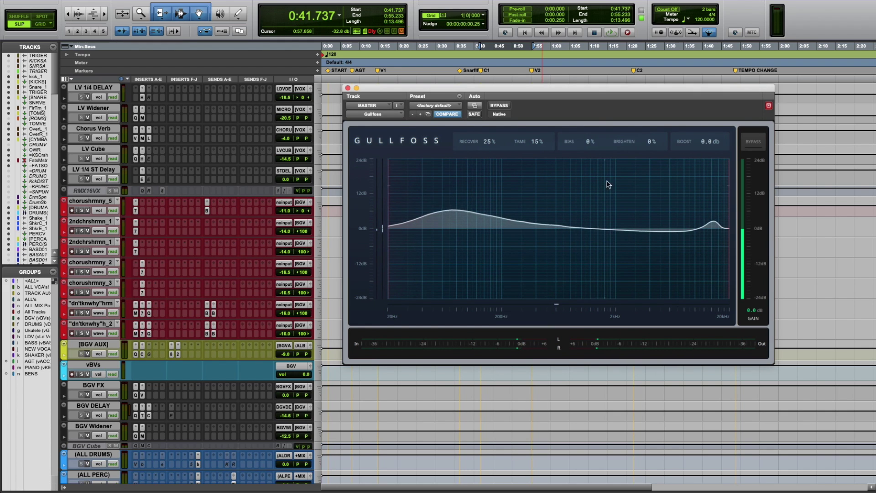
{"action": "left_click_drag", "start_coordinate": [593, 89], "coordinate": [590, 91]}
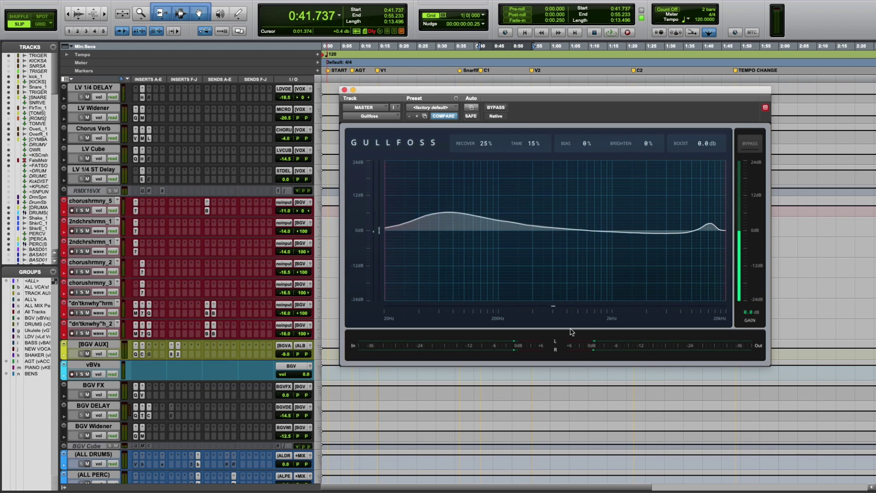
{"action": "left_click_drag", "start_coordinate": [595, 112], "coordinate": [587, 124]}
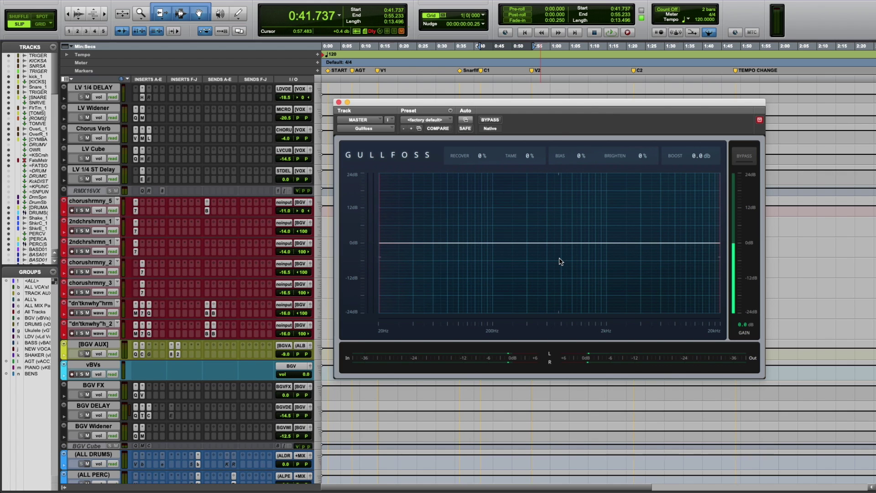
{"action": "left_click_drag", "start_coordinate": [574, 127], "coordinate": [575, 125]}
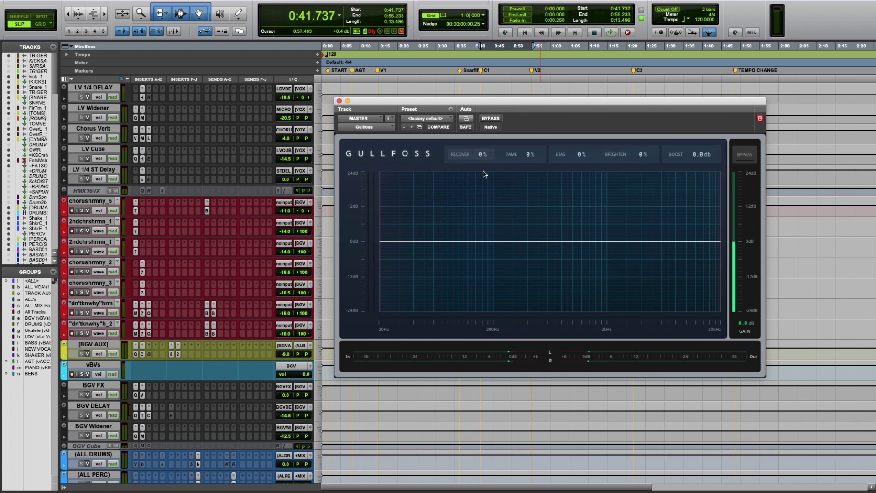